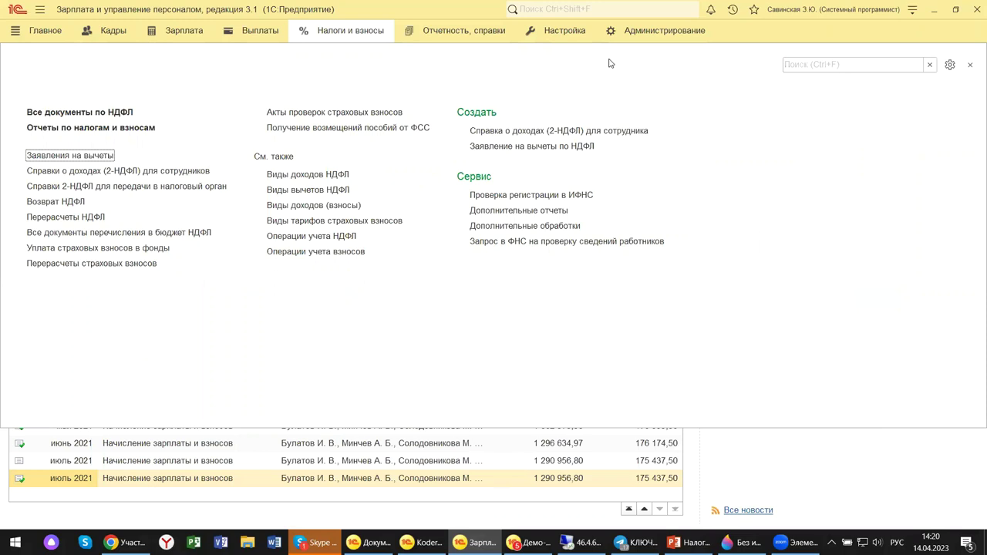
# Open the Крон-Ц organization card from the Организации list in the settings
pyautogui.click(572, 34)
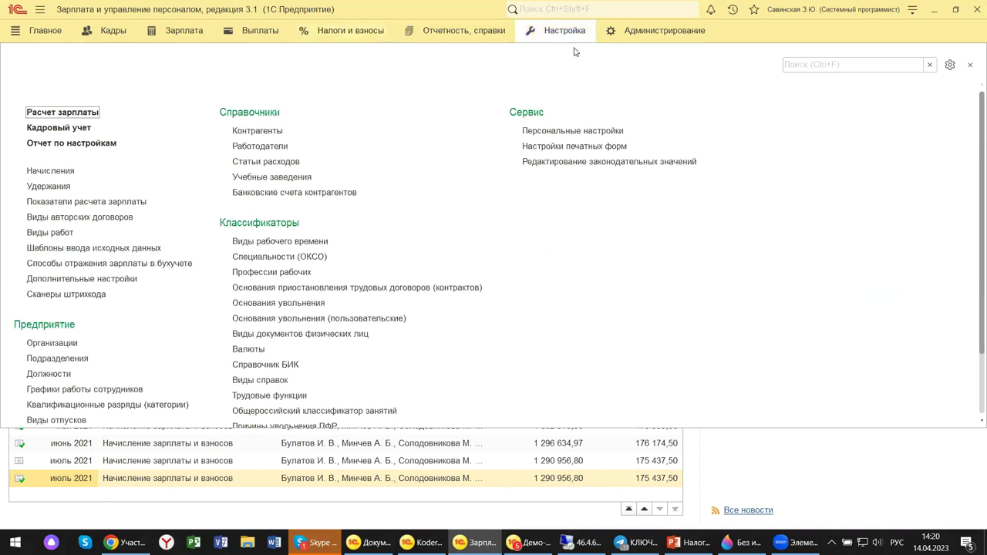
pyautogui.click(54, 345)
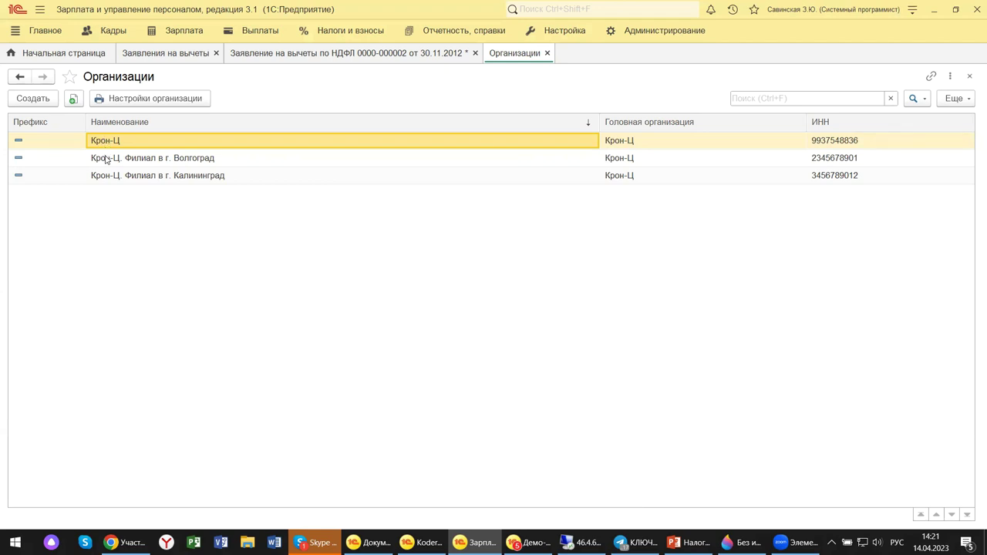
pyautogui.doubleClick(144, 146)
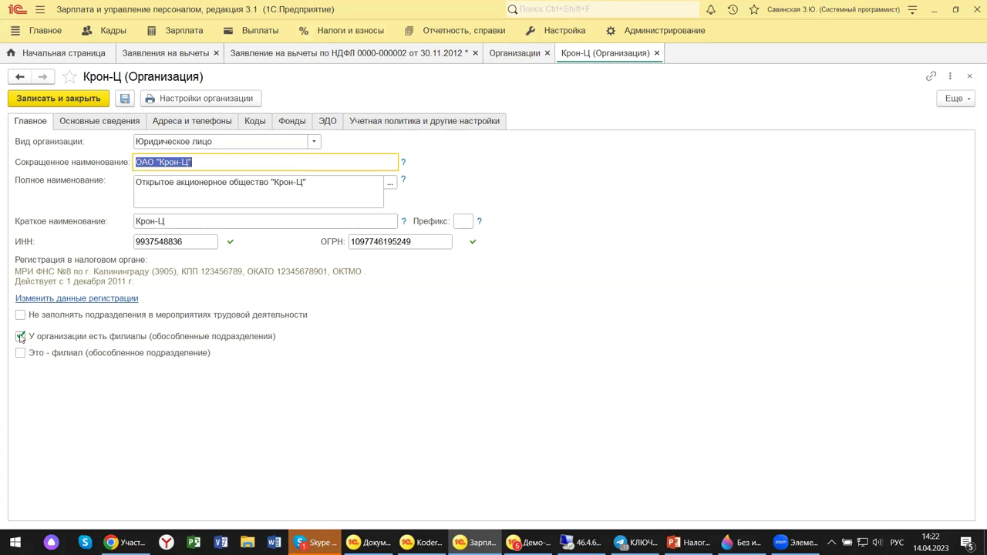
# Review the Крон-Ц organization's basic details, addresses and phones, codes, funds and ЭДО settings
pyautogui.click(95, 121)
pyautogui.click(162, 123)
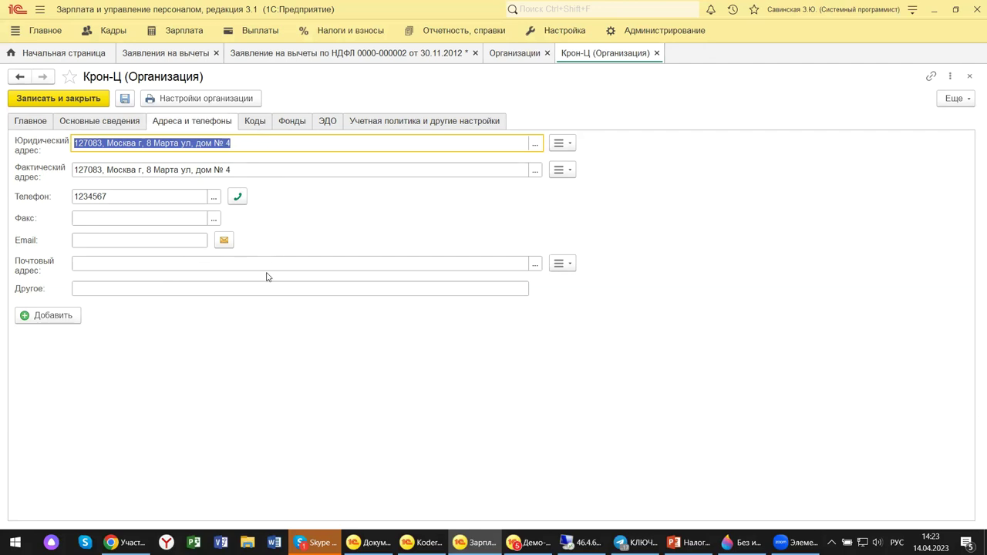
pyautogui.click(262, 125)
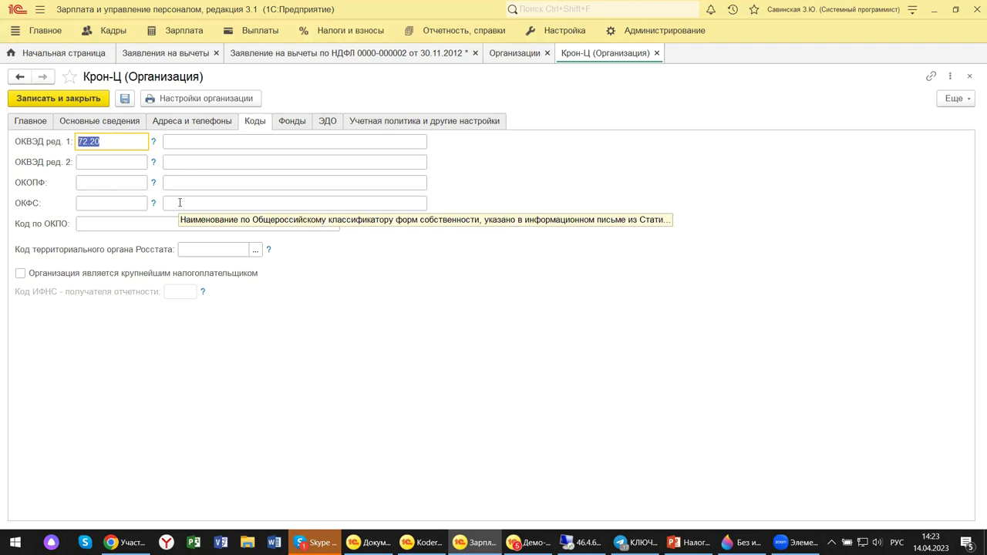
pyautogui.click(291, 121)
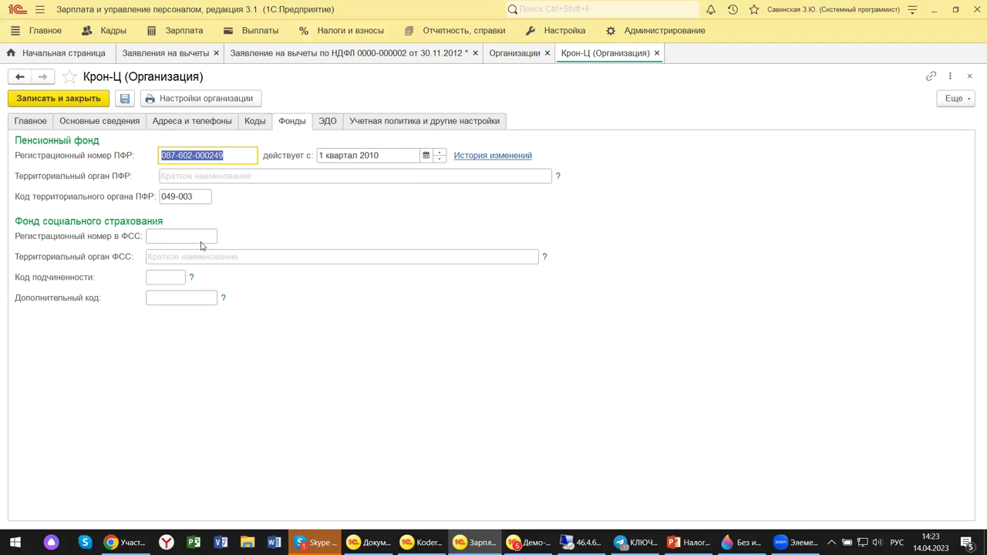
pyautogui.click(329, 121)
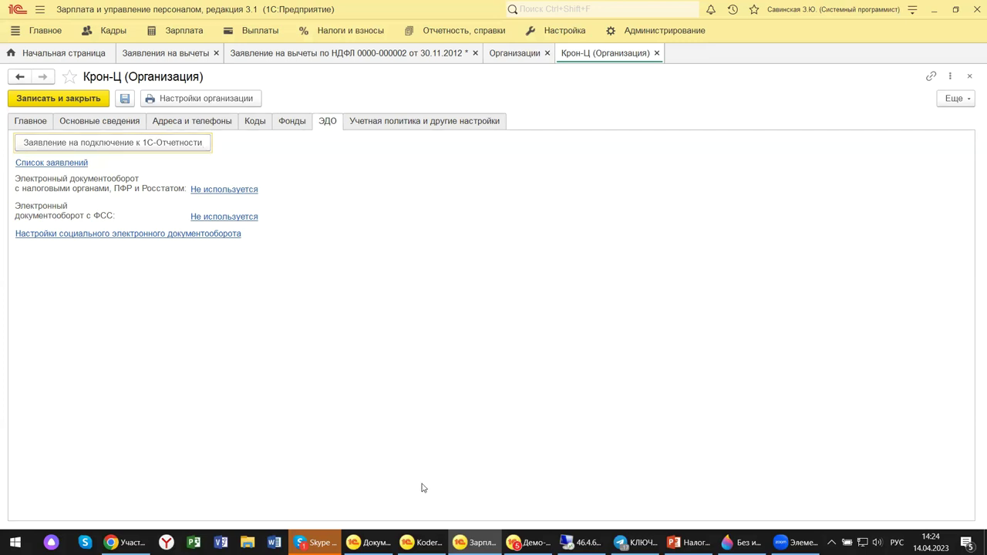
# Switch to the ERP demo base, open the regulated reports in 1С-Отчетность and dismiss both promotional windows
pyautogui.moveTo(378, 542)
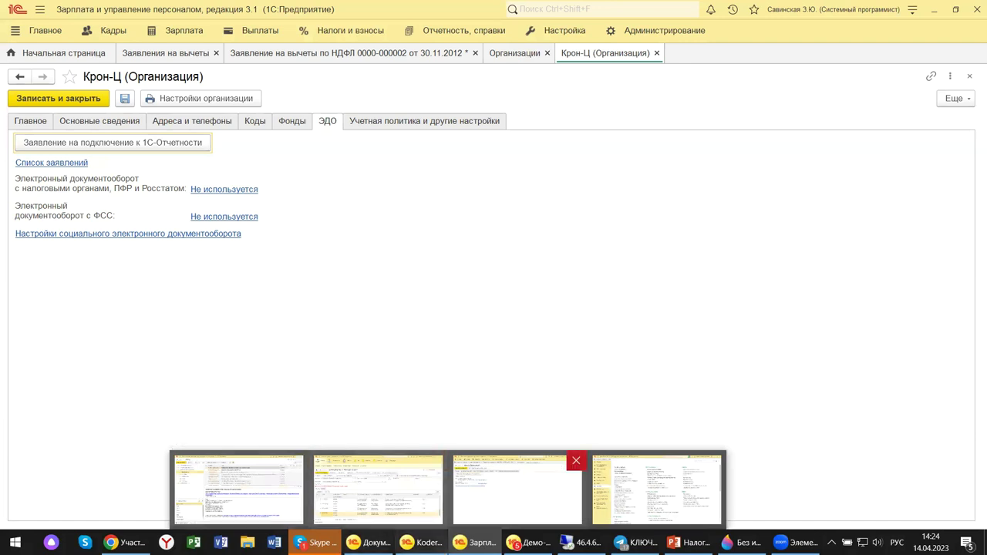
pyautogui.click(656, 490)
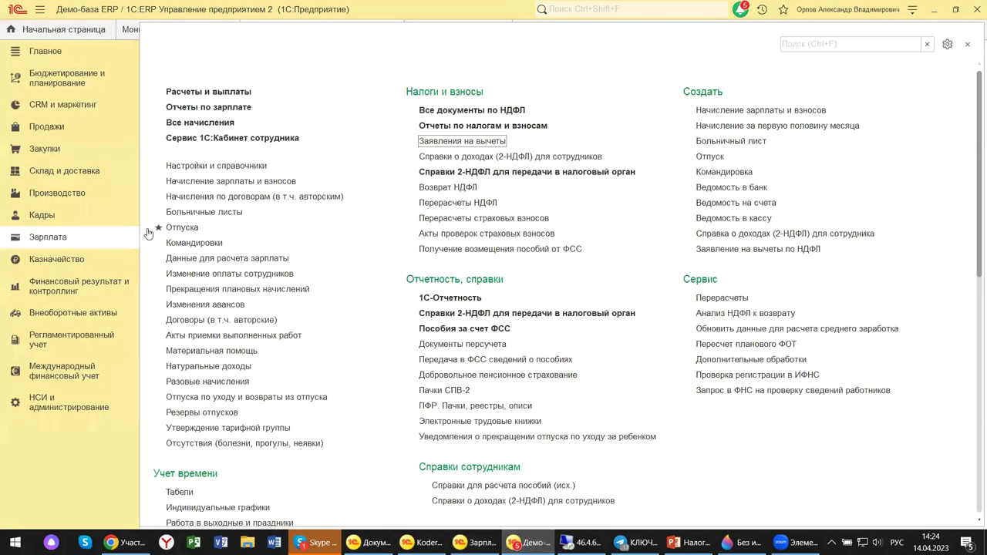
pyautogui.click(61, 338)
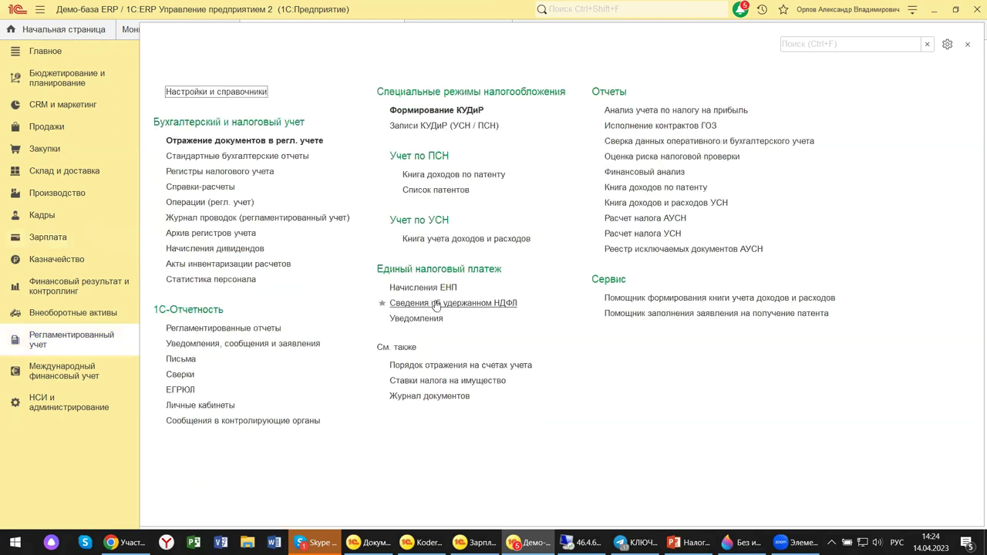
pyautogui.click(195, 330)
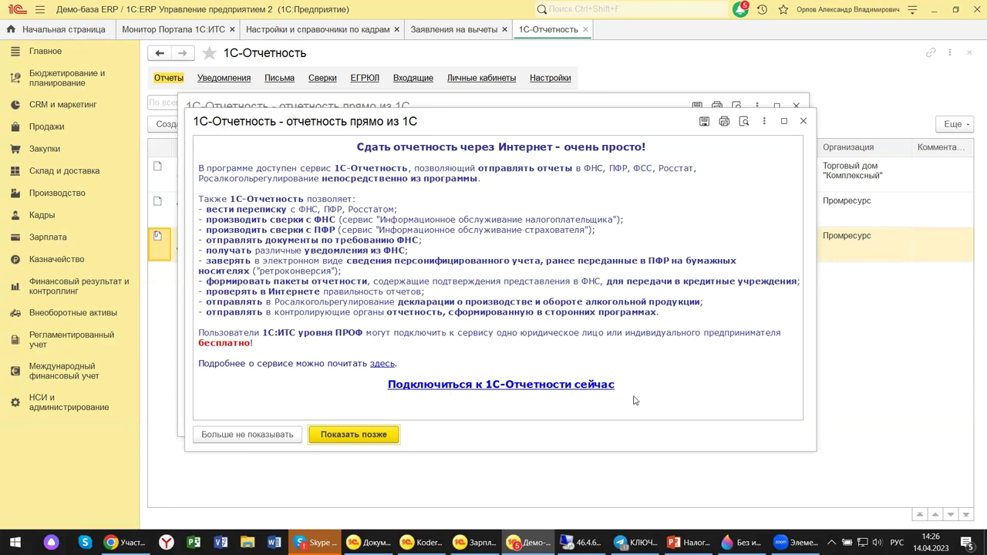
pyautogui.click(804, 122)
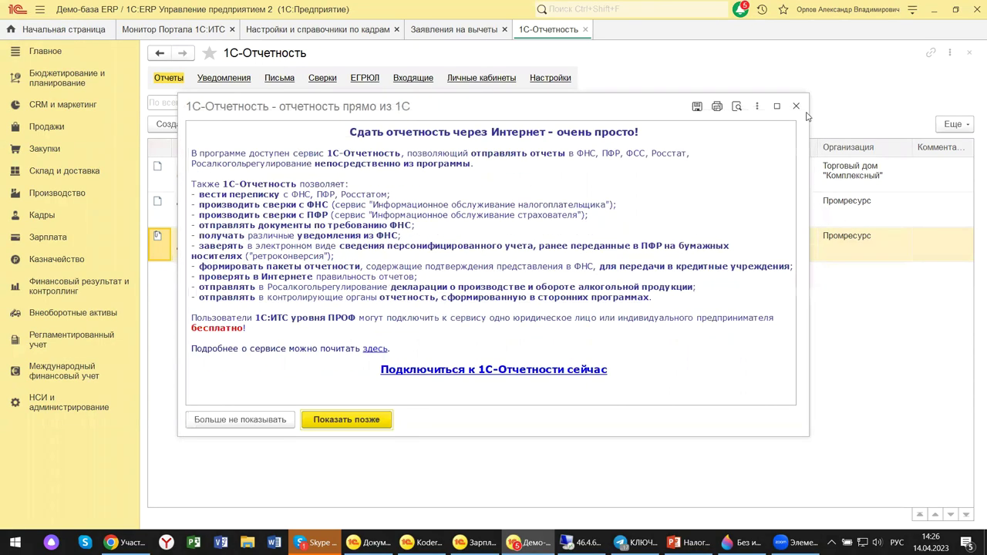
pyautogui.click(797, 106)
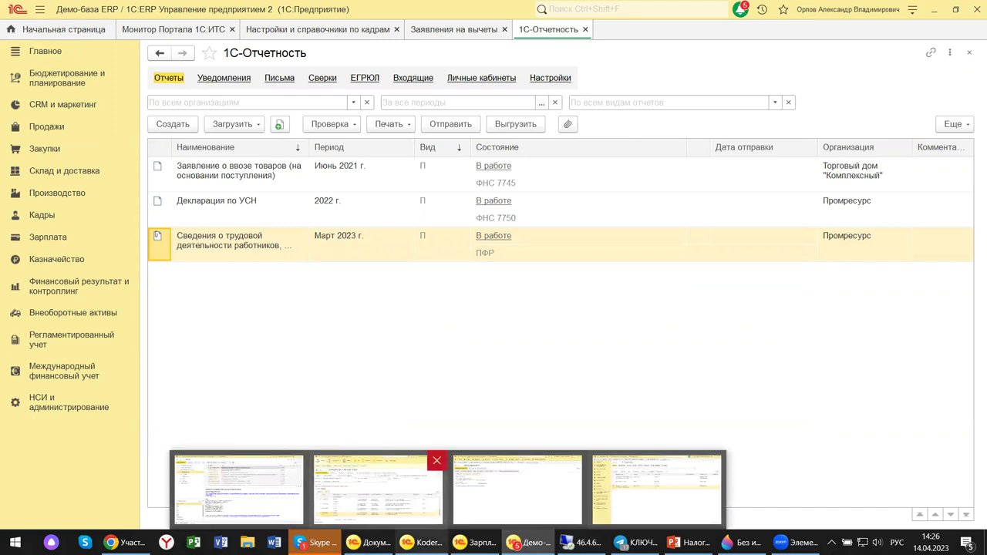
# Return to the Зарплата и управление персоналом base, review Крон-Ц's insurance contribution and НДФЛ accounting policy, and close the organization card
pyautogui.click(378, 487)
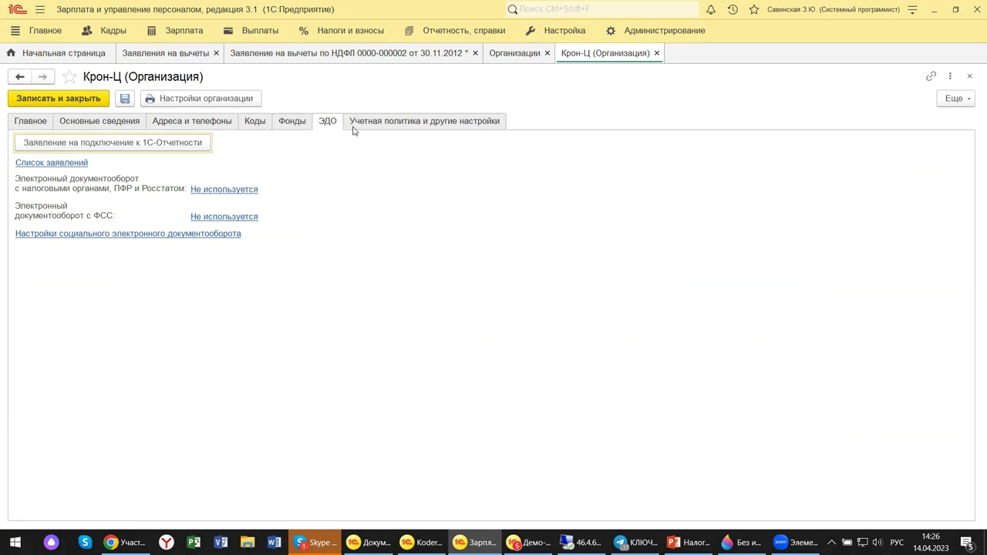
pyautogui.click(393, 122)
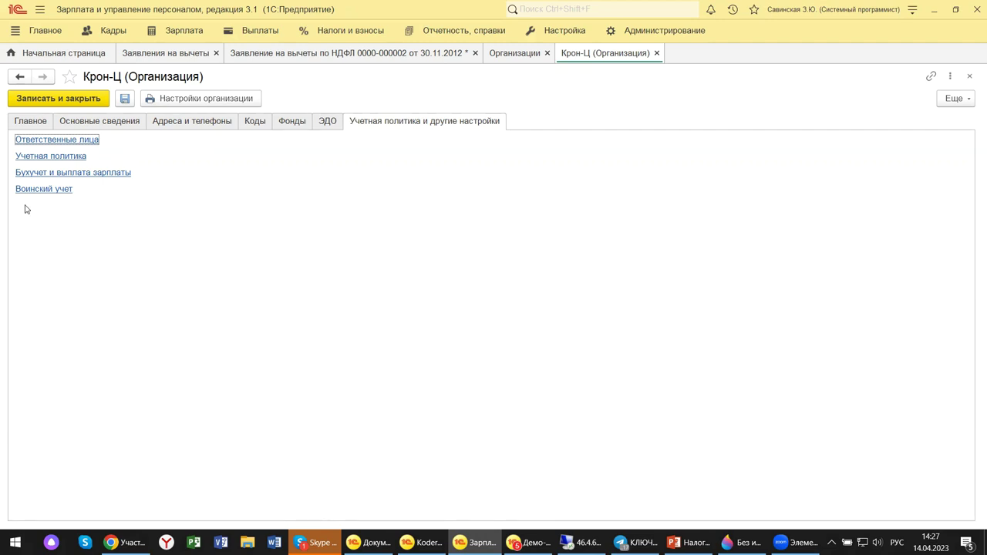
pyautogui.click(63, 158)
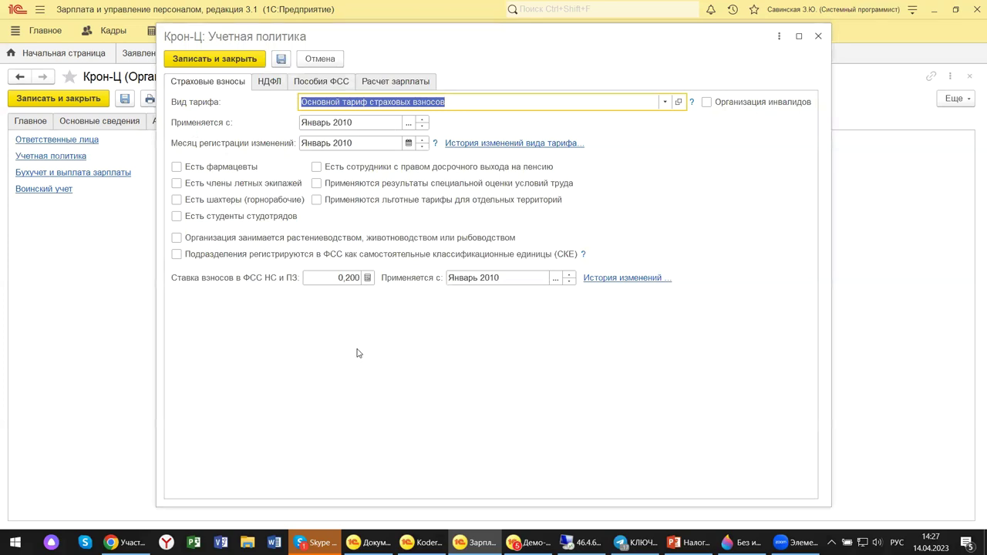
pyautogui.click(320, 278)
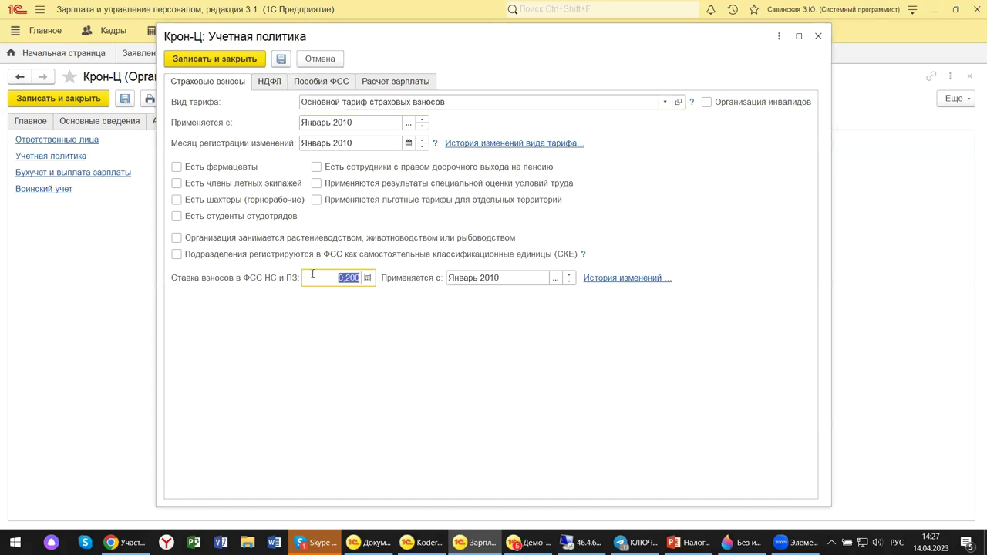
pyautogui.click(280, 87)
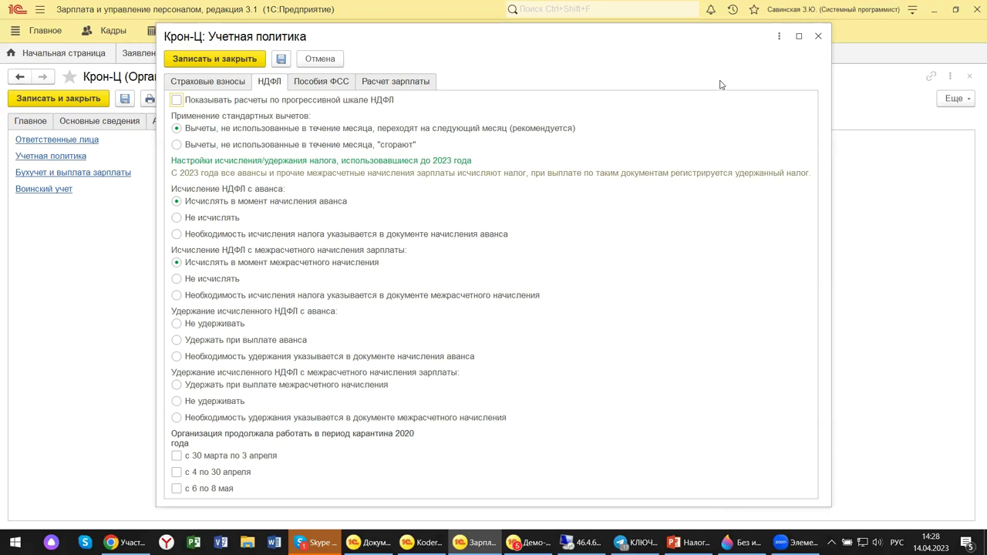
pyautogui.click(819, 36)
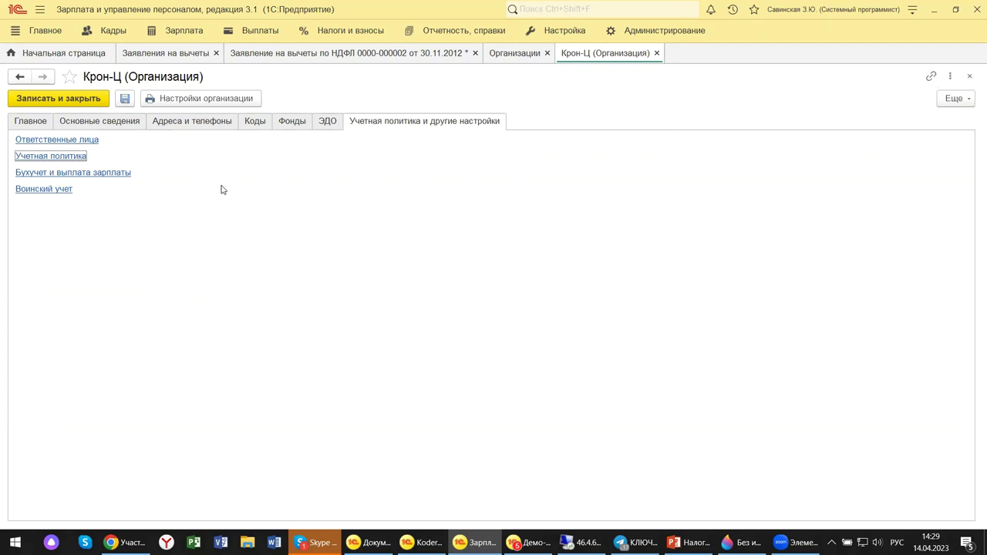
pyautogui.click(969, 78)
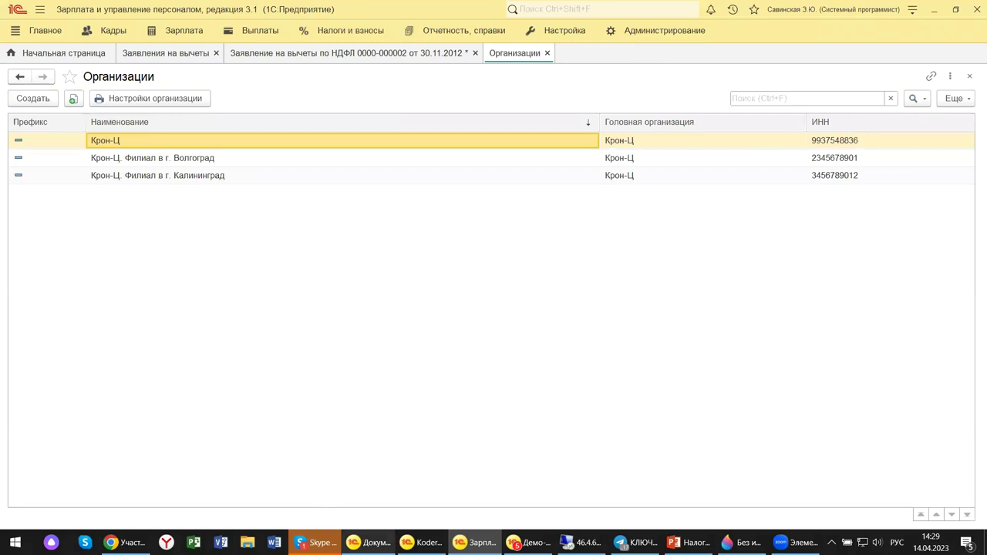
# Switch to the ERP demo base and open the accounting policy and tax settings of the Андромеда Плюс organization
pyautogui.click(528, 542)
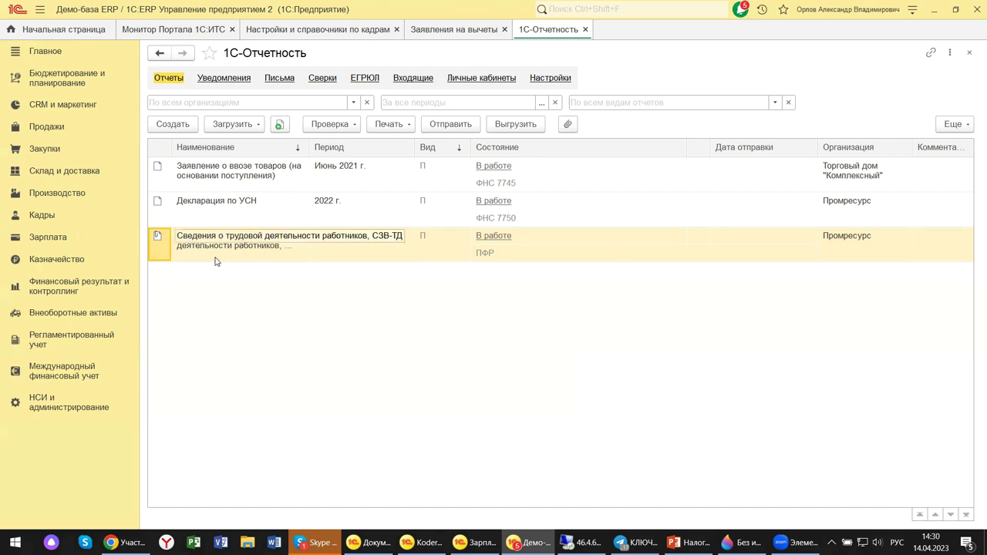
pyautogui.click(66, 409)
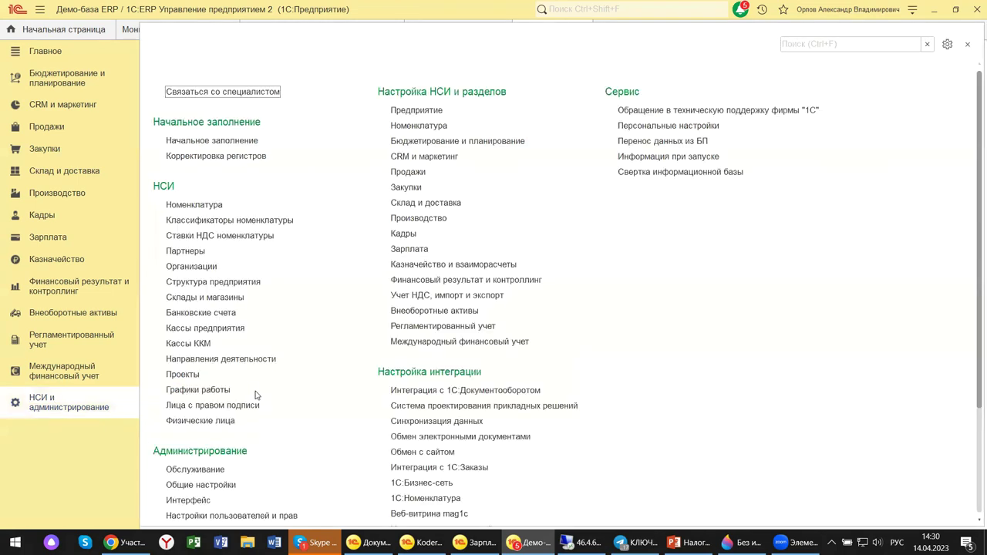
pyautogui.click(198, 270)
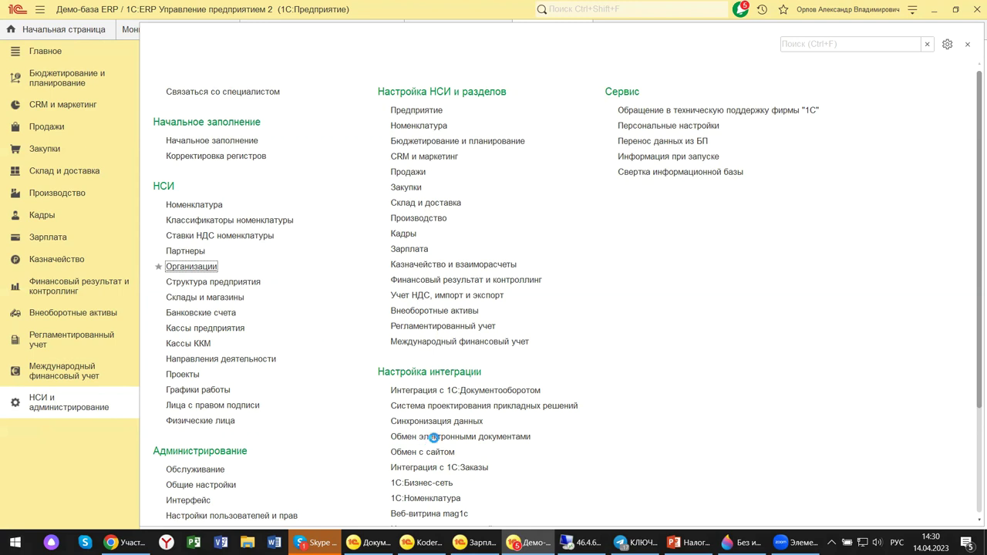
pyautogui.click(188, 266)
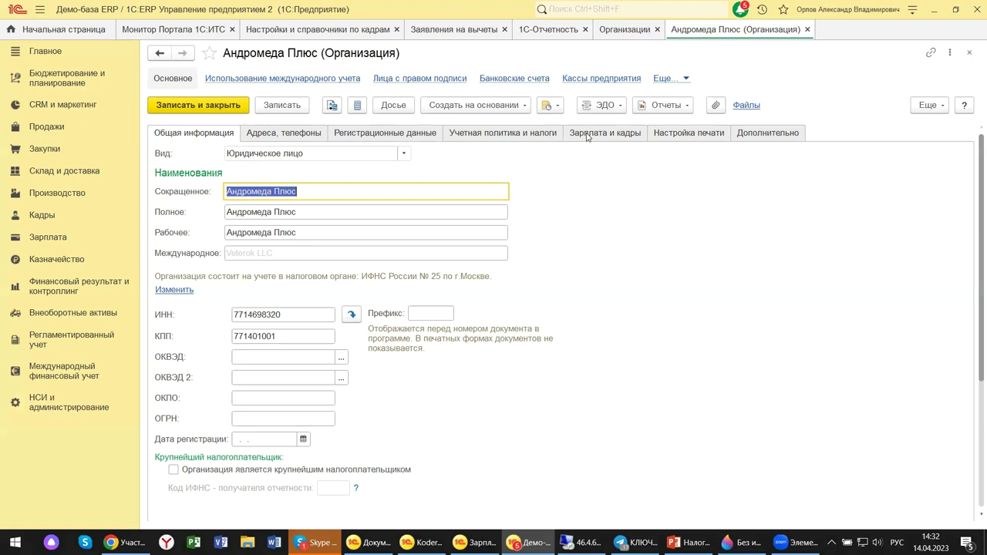
pyautogui.click(474, 137)
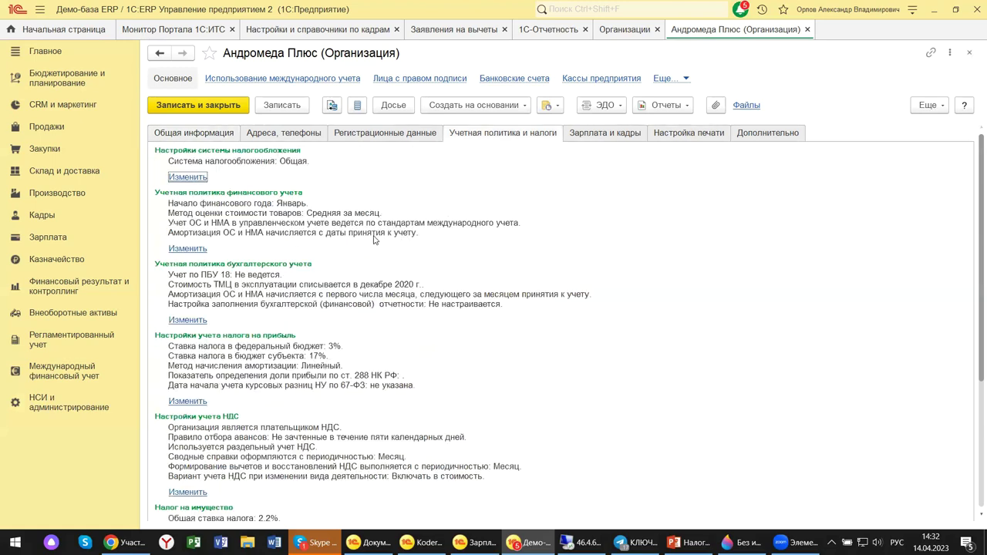
# Try to change the existing taxation system setting's period to 01.01.2023 without creating a new setting, and close it without saving
pyautogui.click(187, 178)
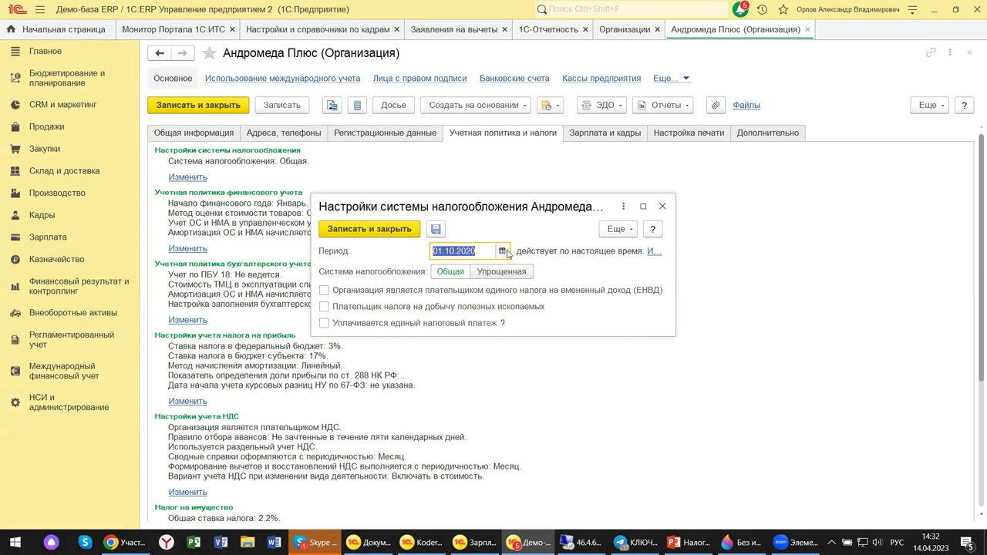
pyautogui.click(502, 252)
pyautogui.click(501, 296)
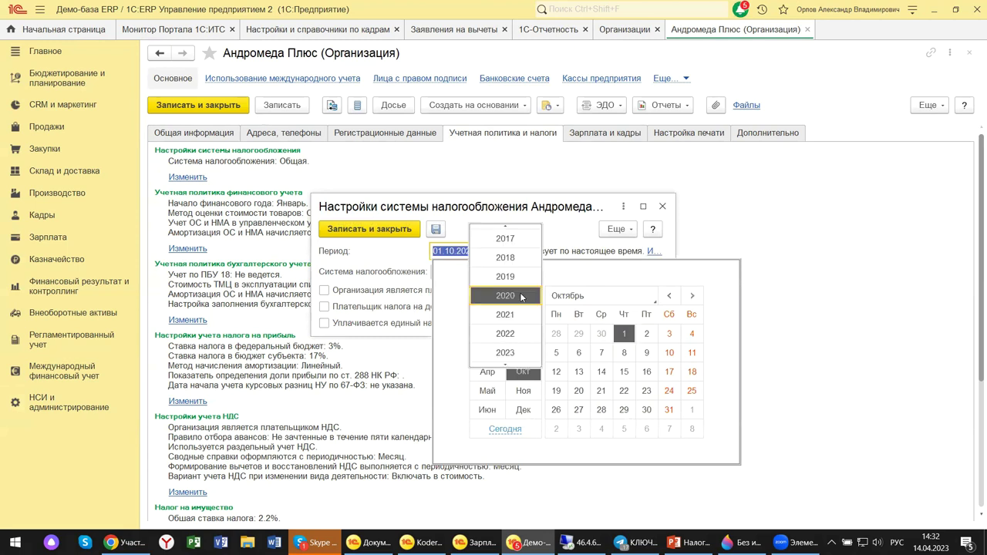
pyautogui.click(508, 352)
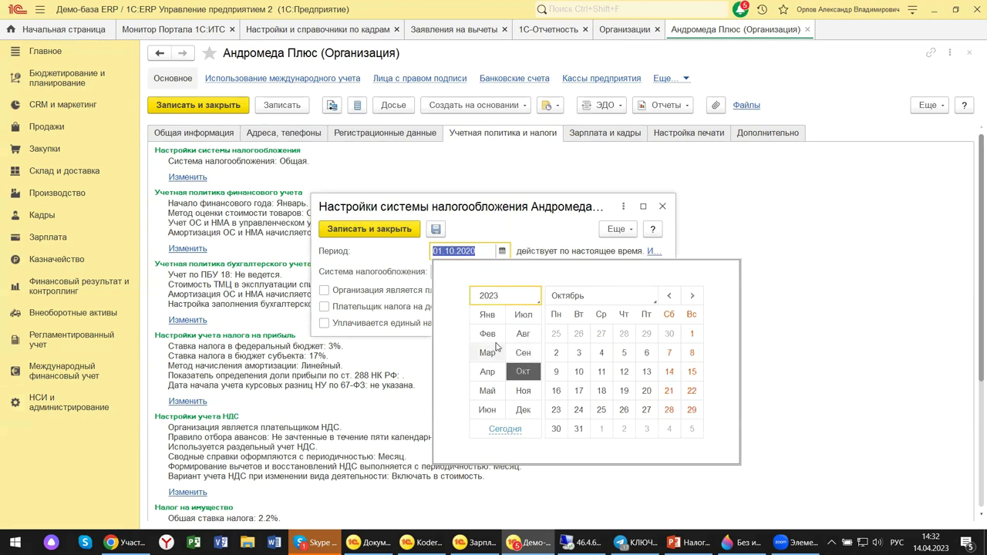
pyautogui.click(488, 315)
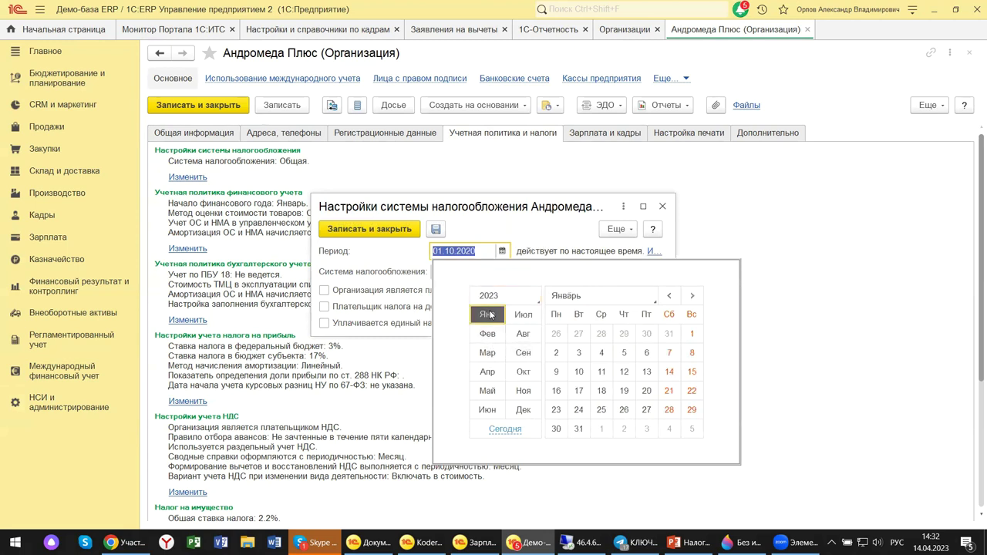
pyautogui.click(691, 333)
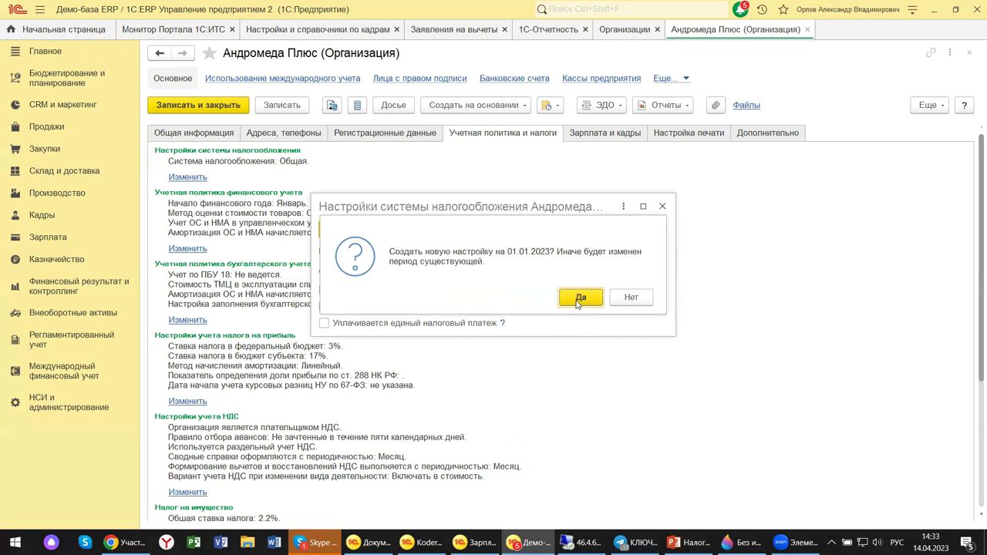
pyautogui.click(637, 302)
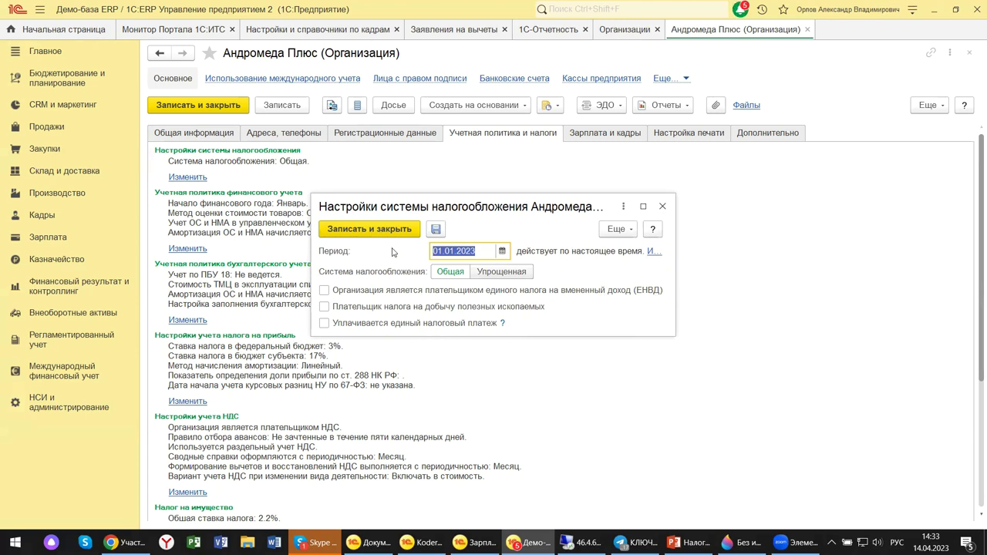
pyautogui.click(662, 206)
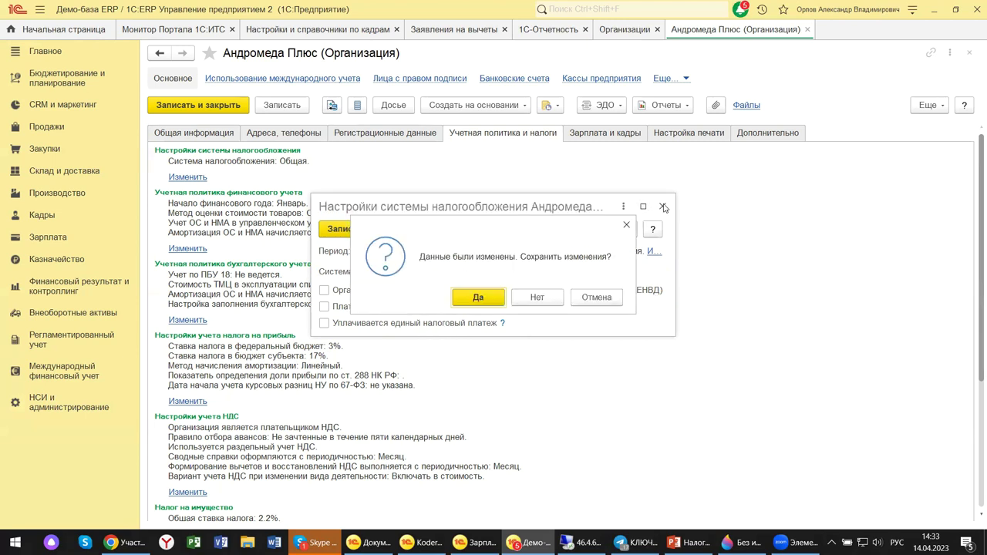
pyautogui.click(532, 298)
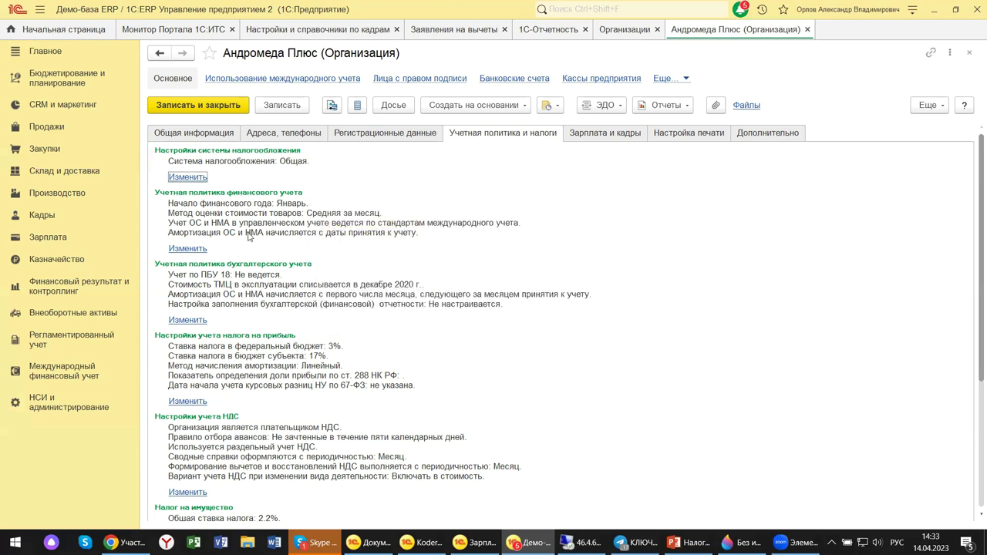
# Examine the profit tax, НДС and property tax settings of Андромеда Плюс
pyautogui.scroll(-4, 250, 305)
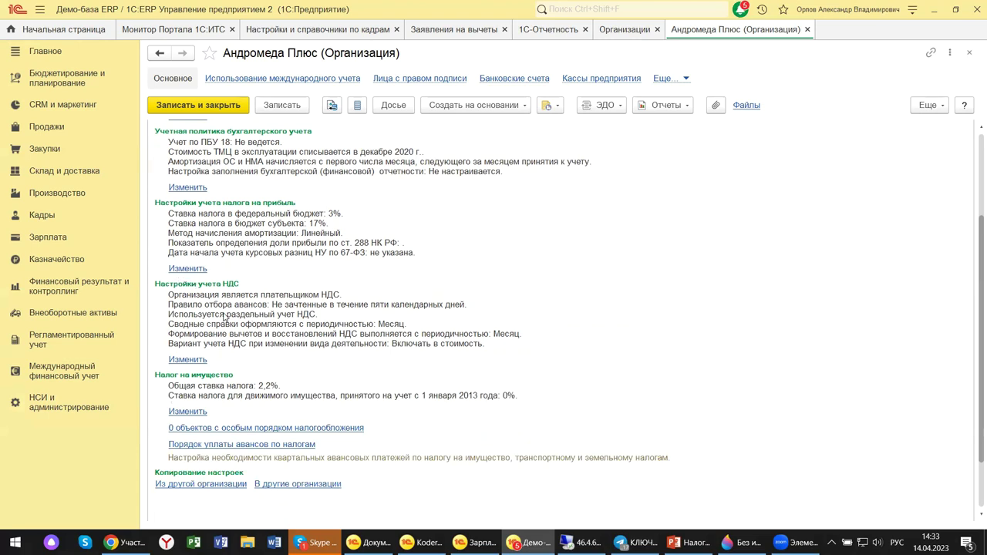
pyautogui.scroll(-2, 223, 316)
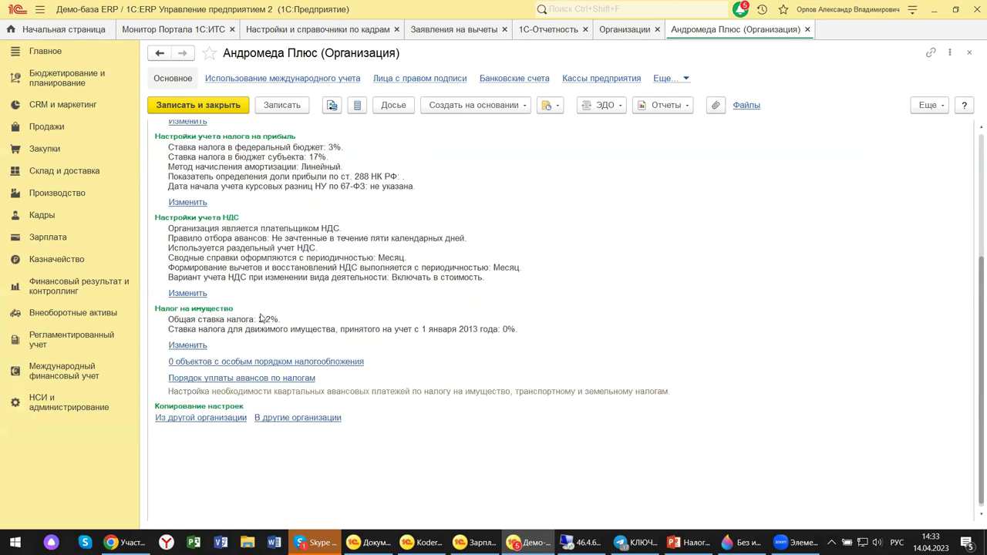
# Close and reopen the Андромеда Плюс organization card, and view its Зарплата и кадры settings
pyautogui.scroll(4, 281, 316)
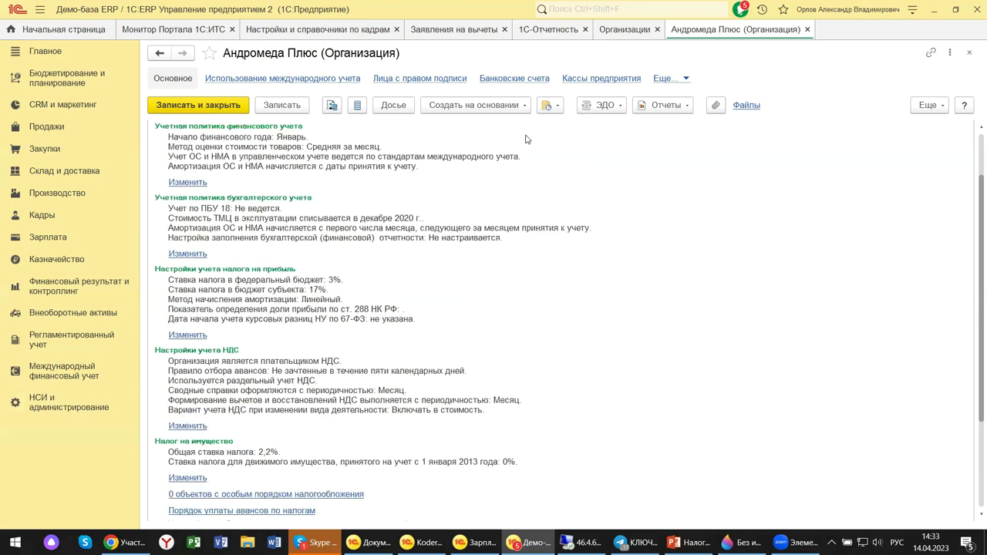
pyautogui.click(969, 54)
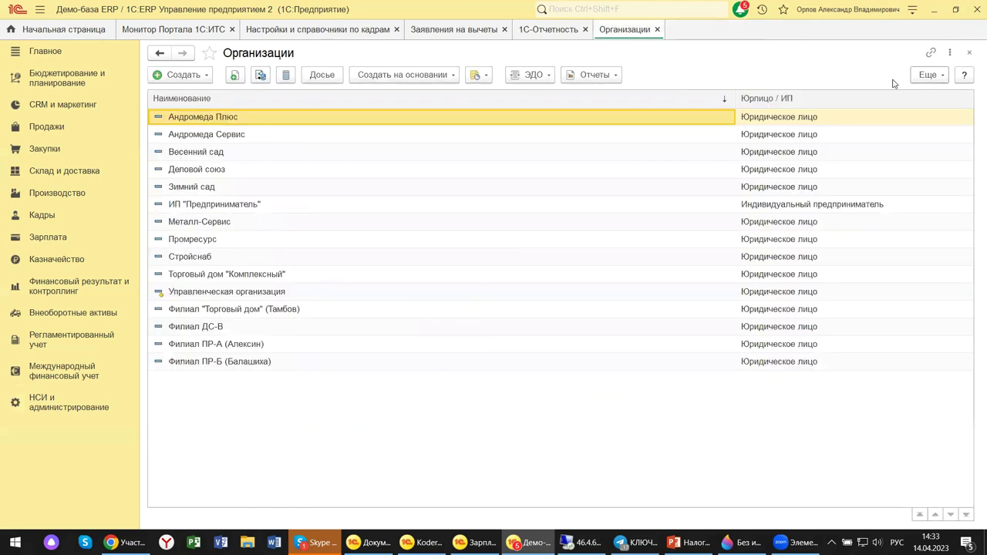
pyautogui.doubleClick(441, 116)
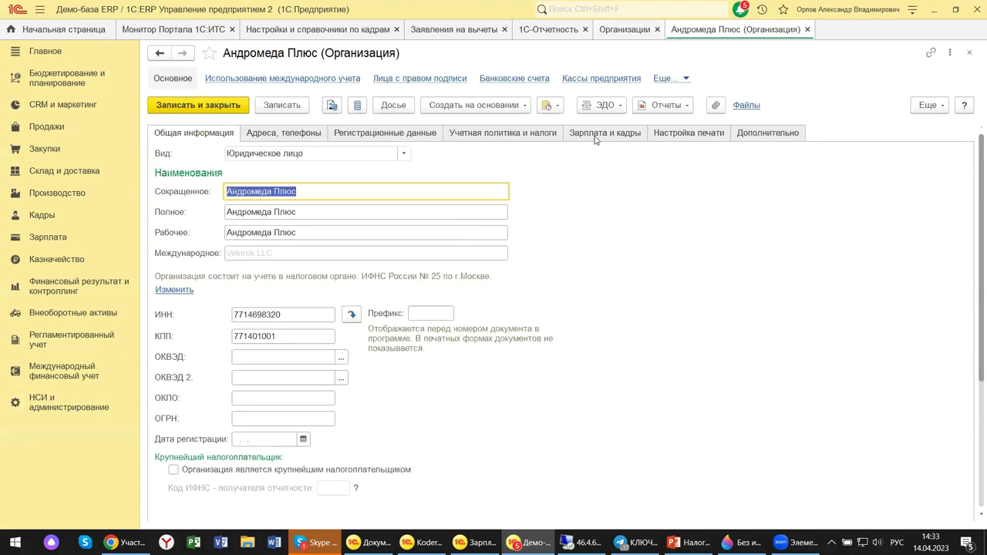
pyautogui.click(595, 138)
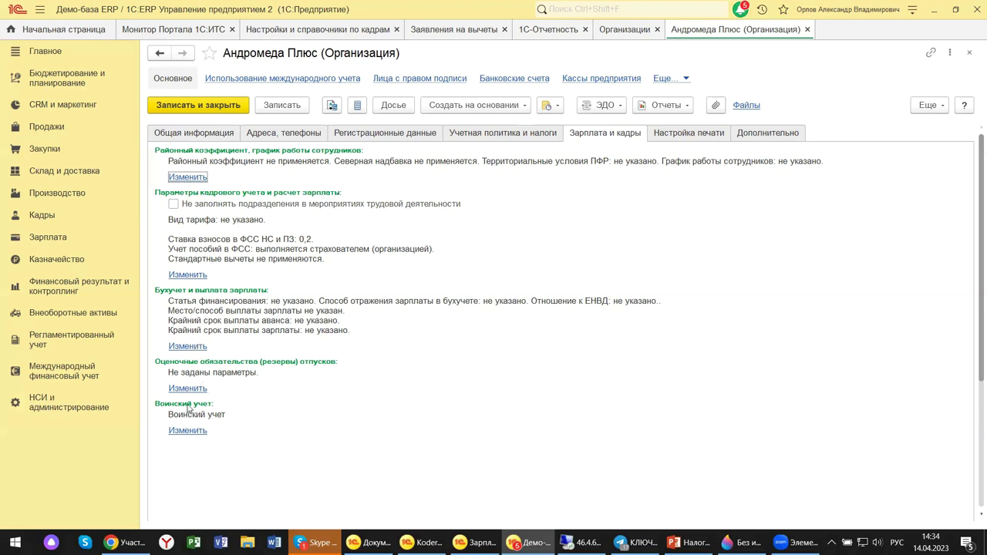
# View the Воинский учет settings of Андромеда Плюс without changes, and close the organization card and the organizations list
pyautogui.click(185, 437)
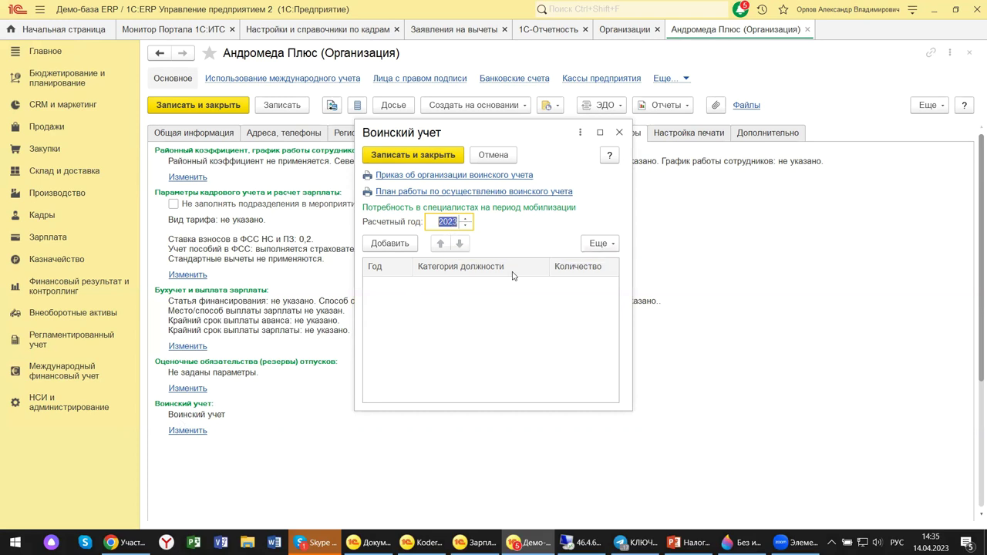
pyautogui.click(619, 134)
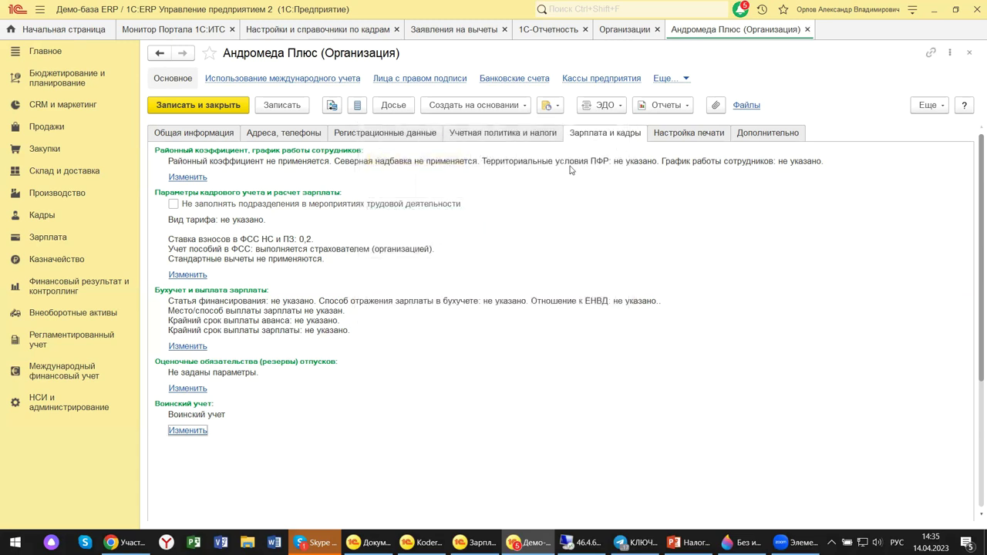
pyautogui.click(969, 53)
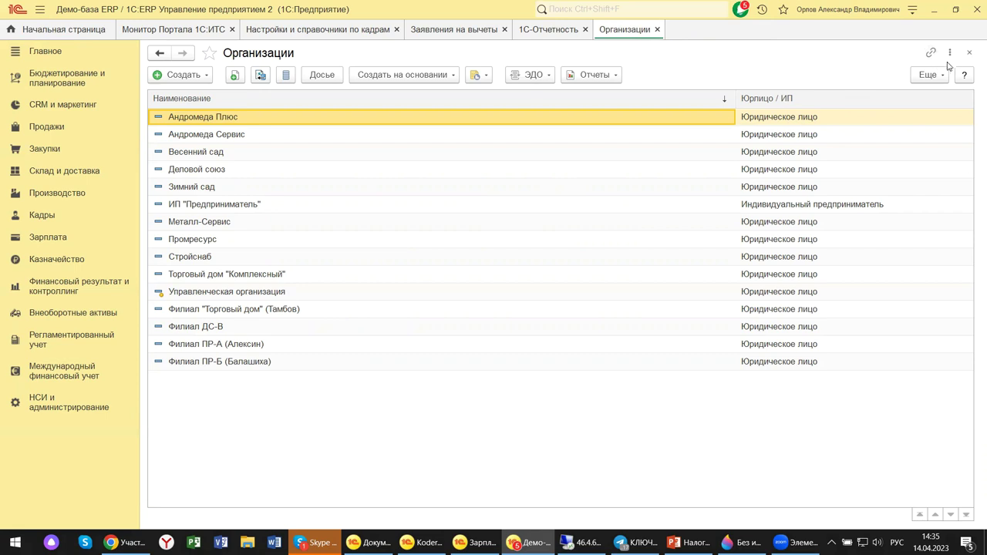
pyautogui.click(972, 54)
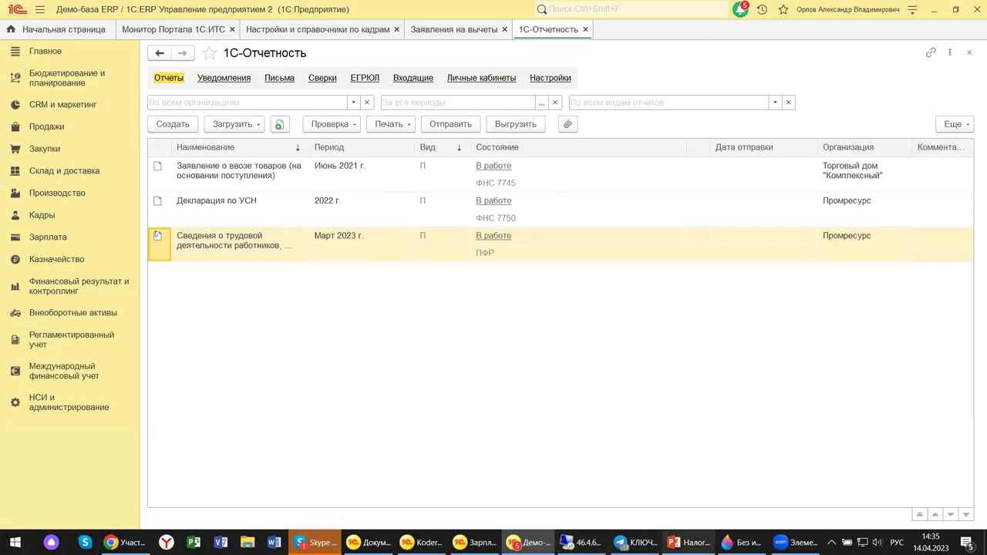
# Switch to the PowerPoint presentation on tax deductions and show slide 10
pyautogui.moveTo(687, 542)
pyautogui.click(687, 489)
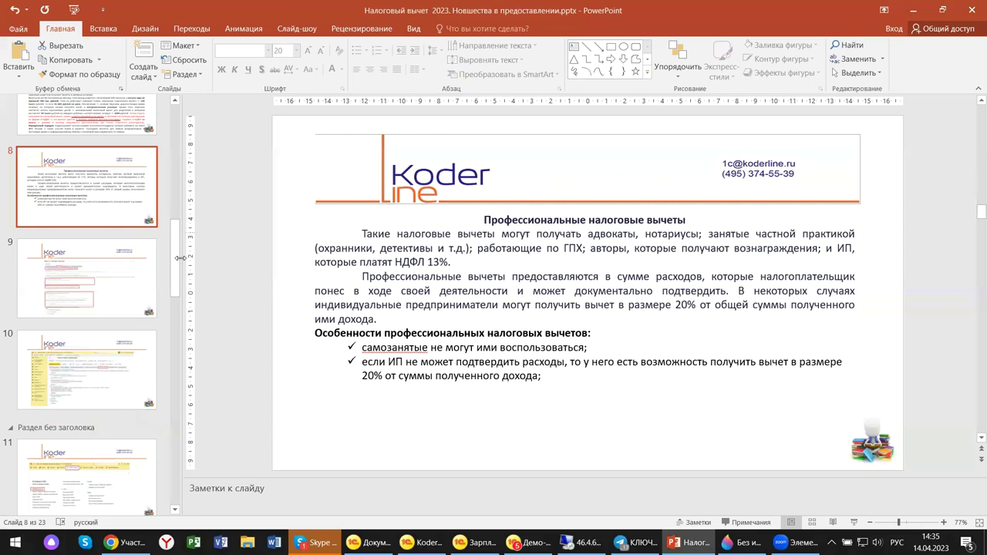
pyautogui.click(99, 373)
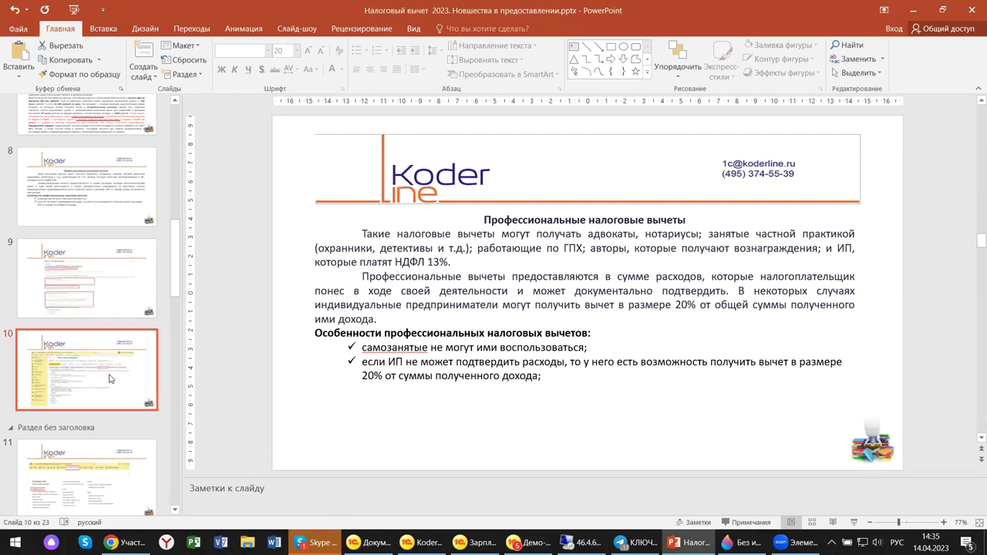
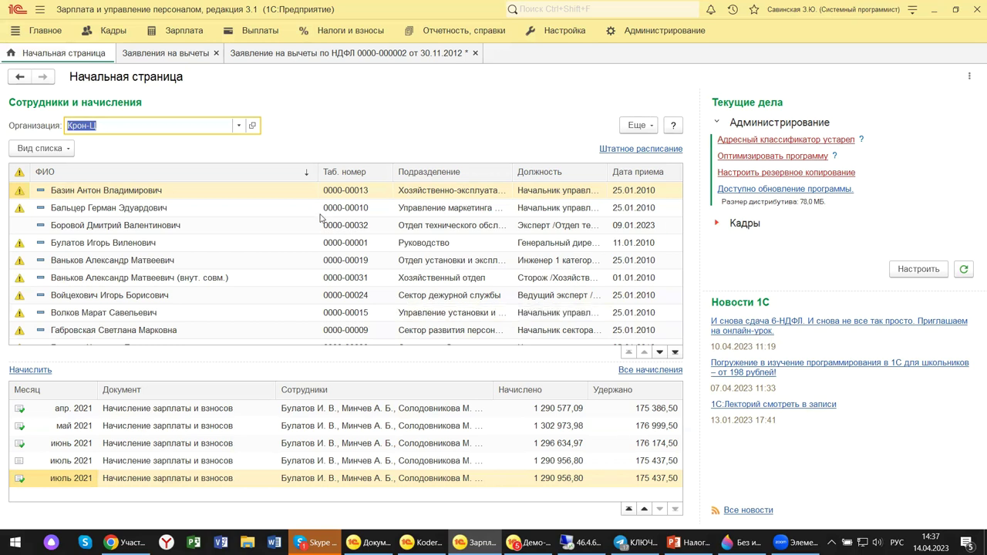
# View the Заявления на вычеты list in the Зарплата и управление персоналом base, and return to PowerPoint to show slide 11
pyautogui.click(153, 56)
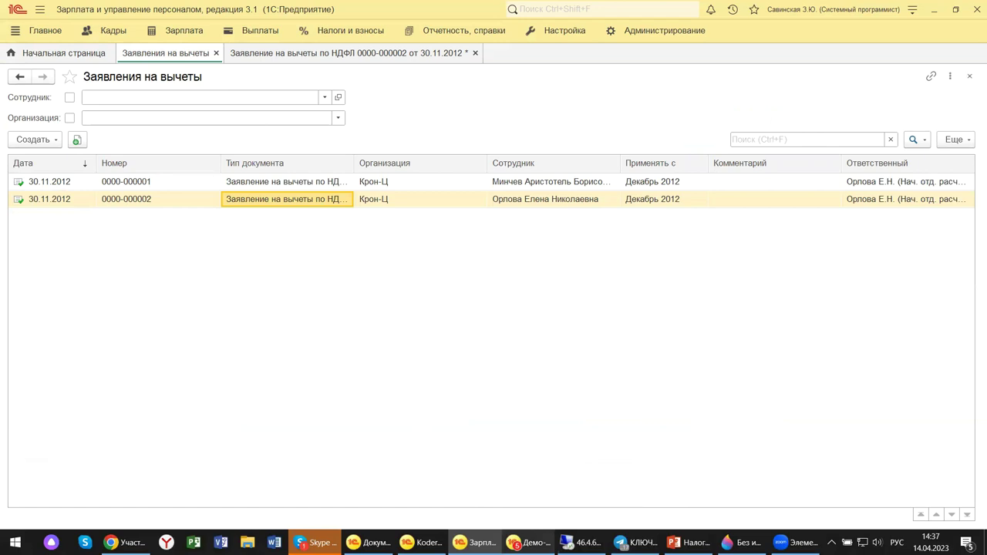
pyautogui.moveTo(686, 542)
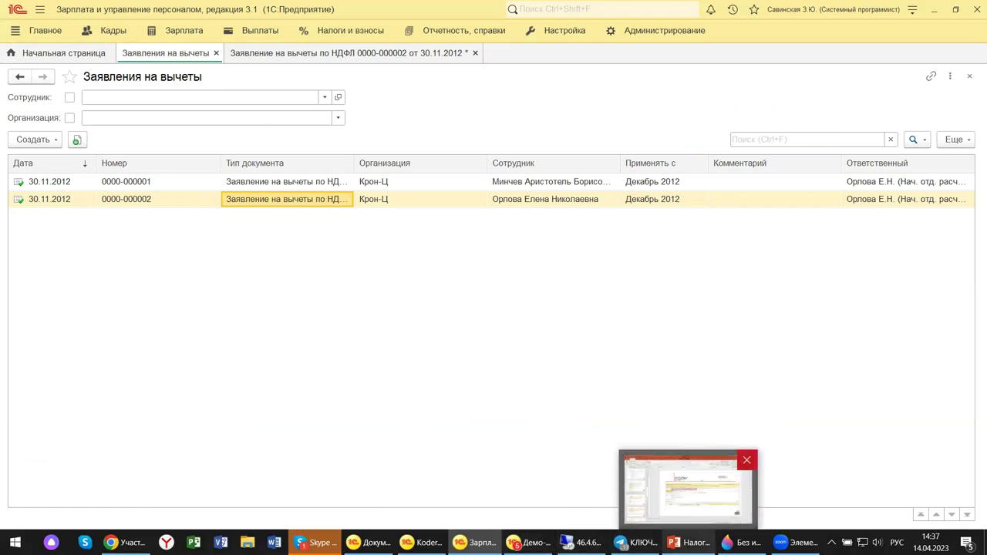
pyautogui.click(687, 543)
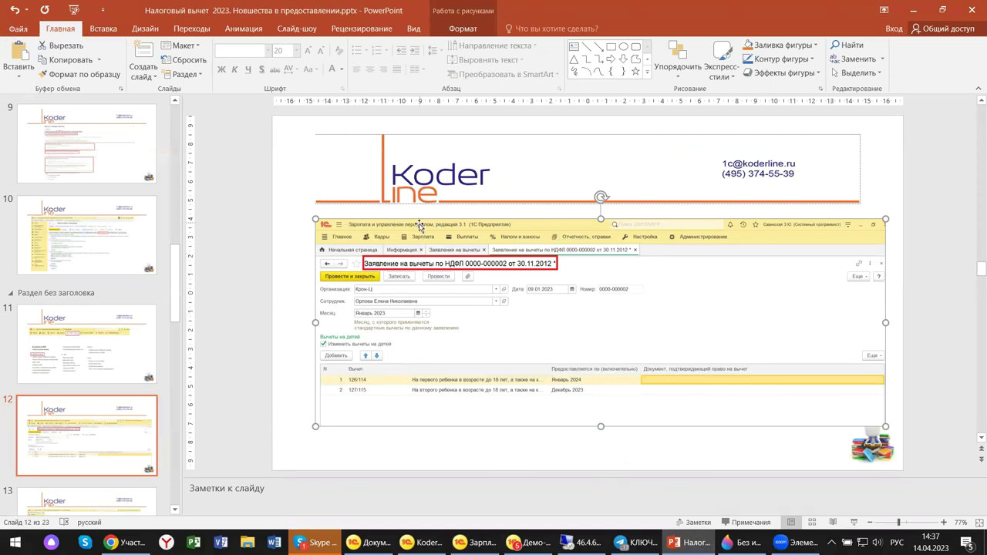
pyautogui.click(88, 360)
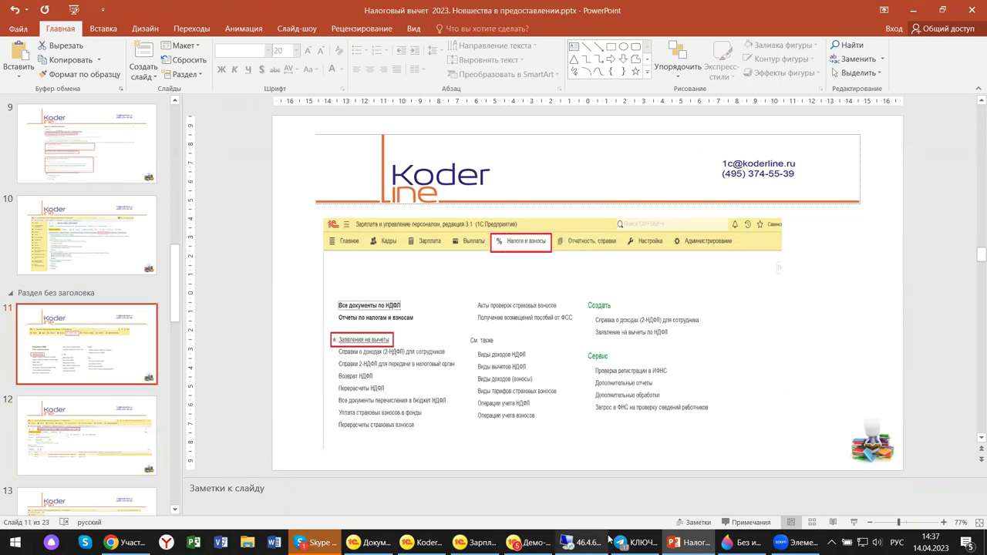
# Switch back to the Зарплата и управление персоналом base and open Заявления на вычеты from the Налоги и взносы section
pyautogui.click(475, 542)
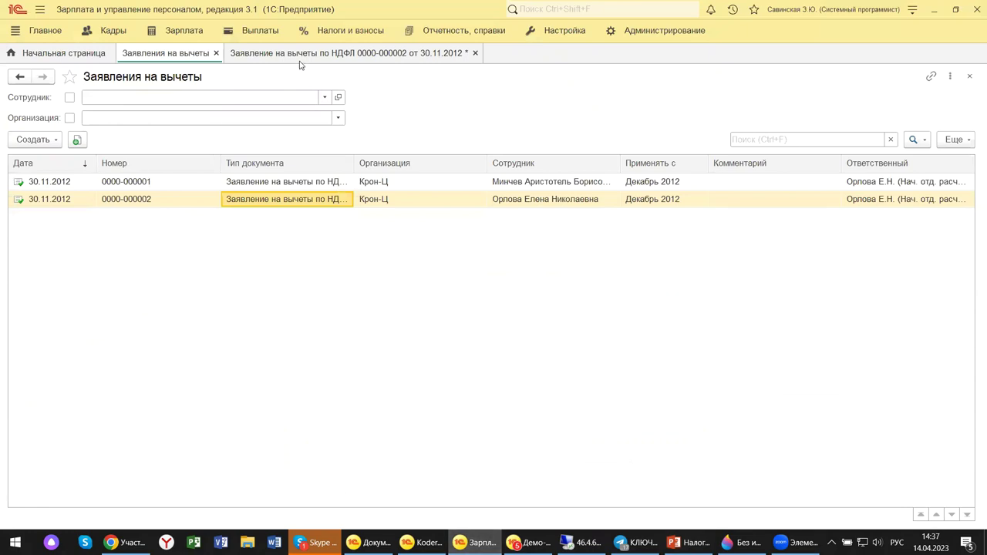
pyautogui.click(362, 33)
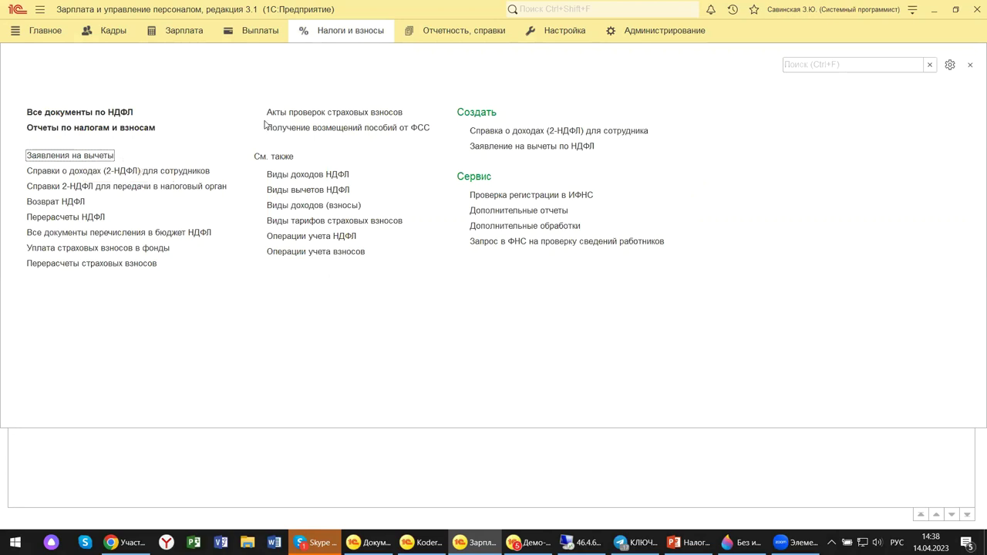
pyautogui.click(116, 155)
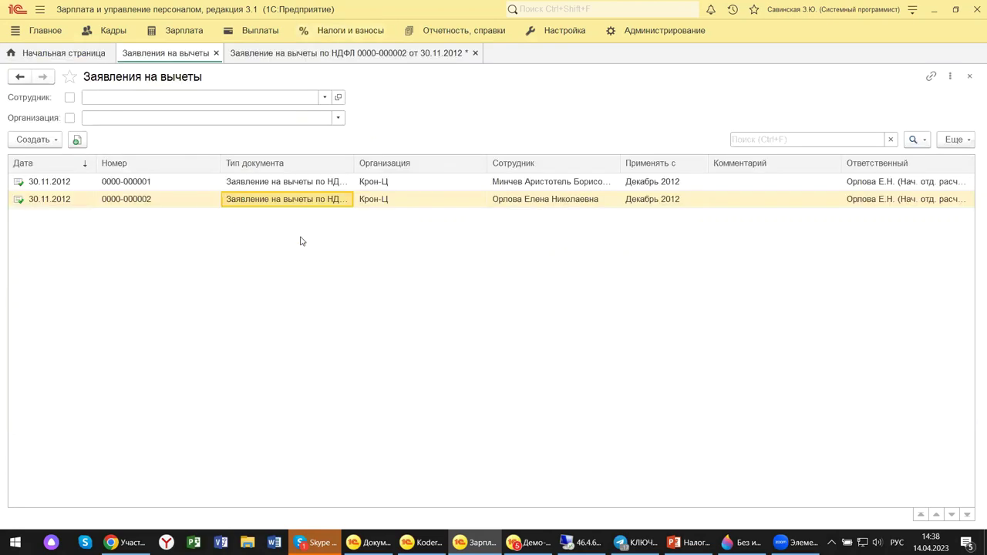
# Open the first НДФЛ deduction application in the list and compare it with the already open second application
pyautogui.click(321, 185)
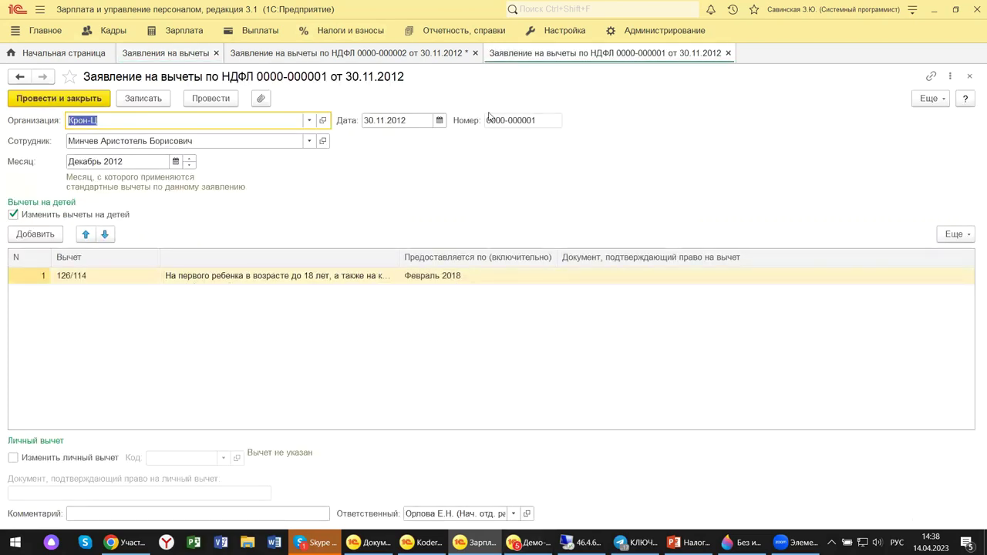
pyautogui.click(177, 54)
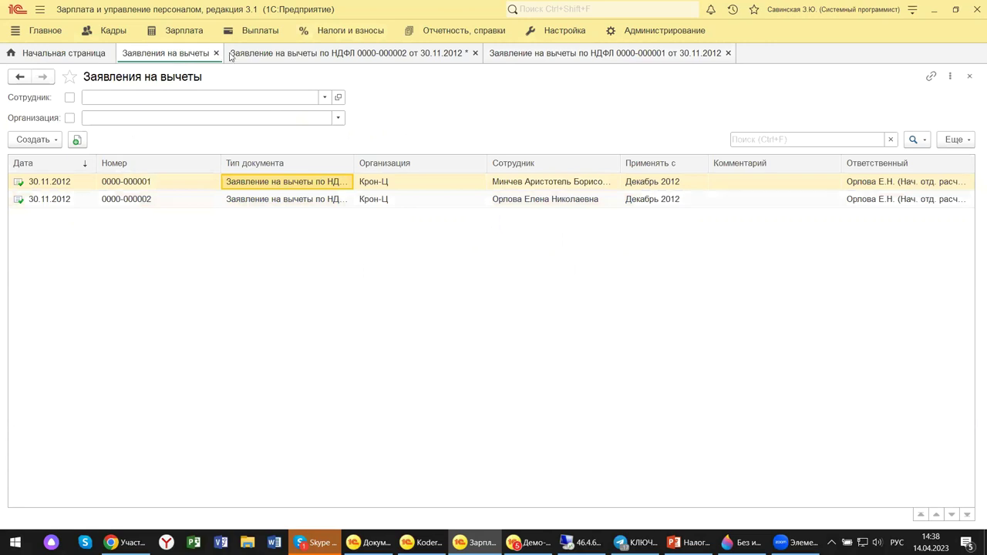
pyautogui.click(233, 54)
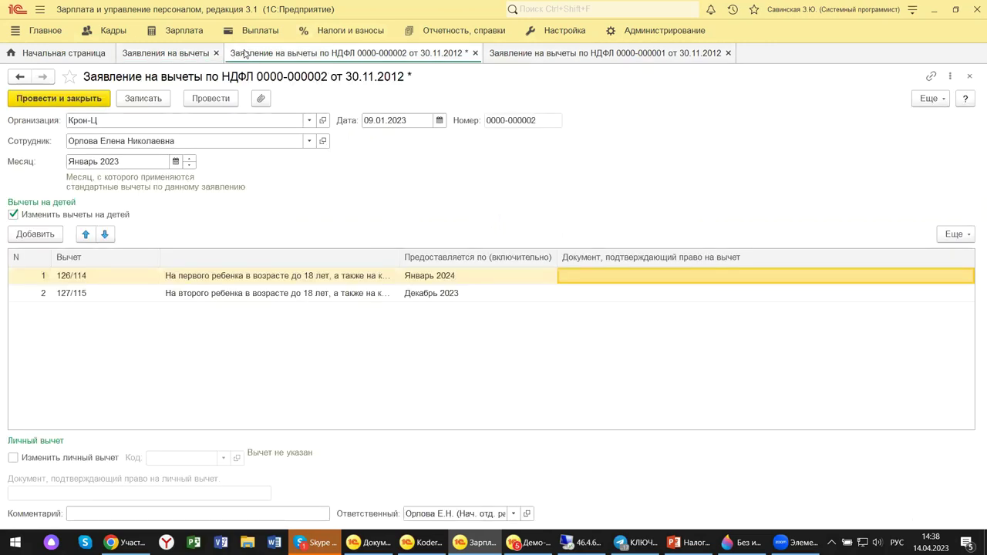
pyautogui.click(489, 52)
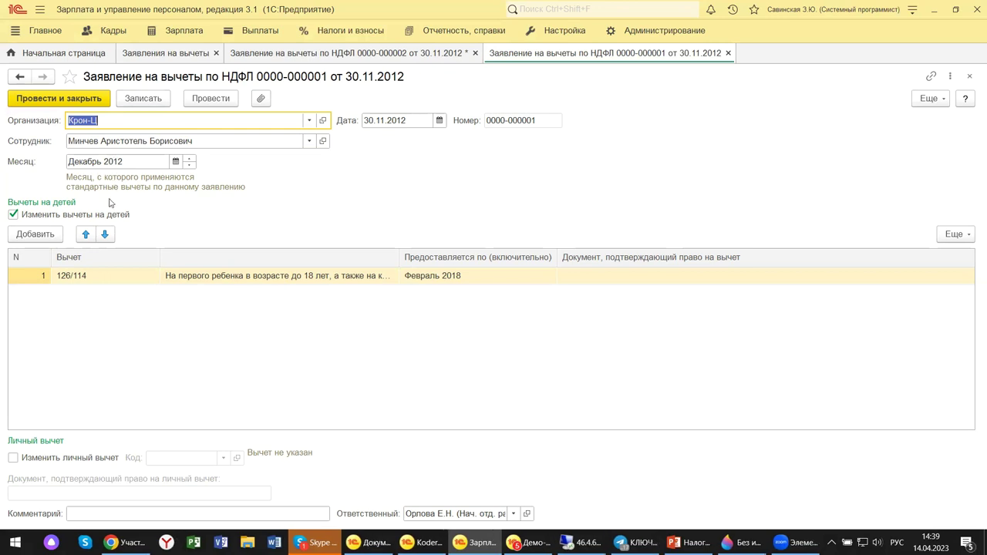
# View the НДФЛ deduction types available for the 126/114 row of the first application, and close the list without choosing one
pyautogui.click(190, 279)
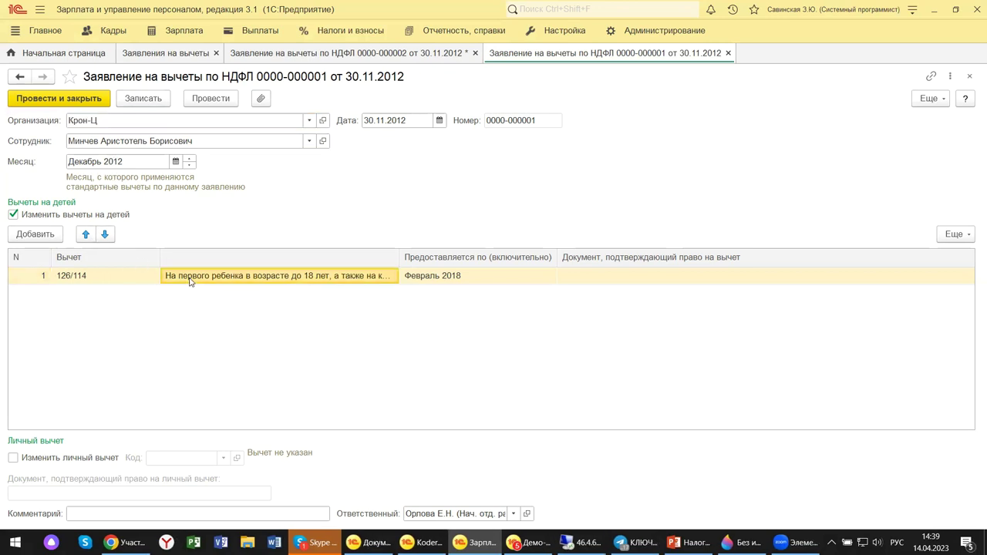
pyautogui.click(247, 542)
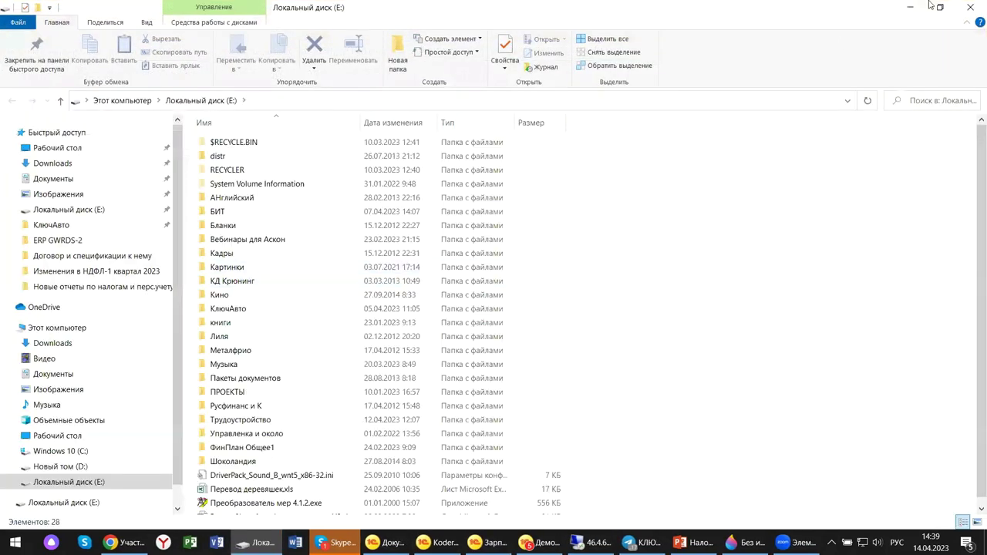
pyautogui.click(971, 10)
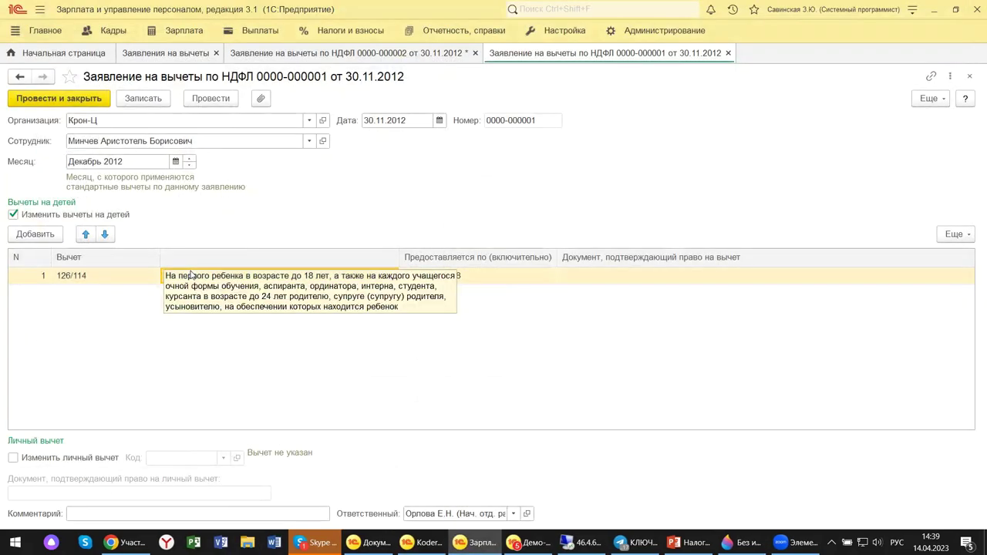
pyautogui.doubleClick(74, 278)
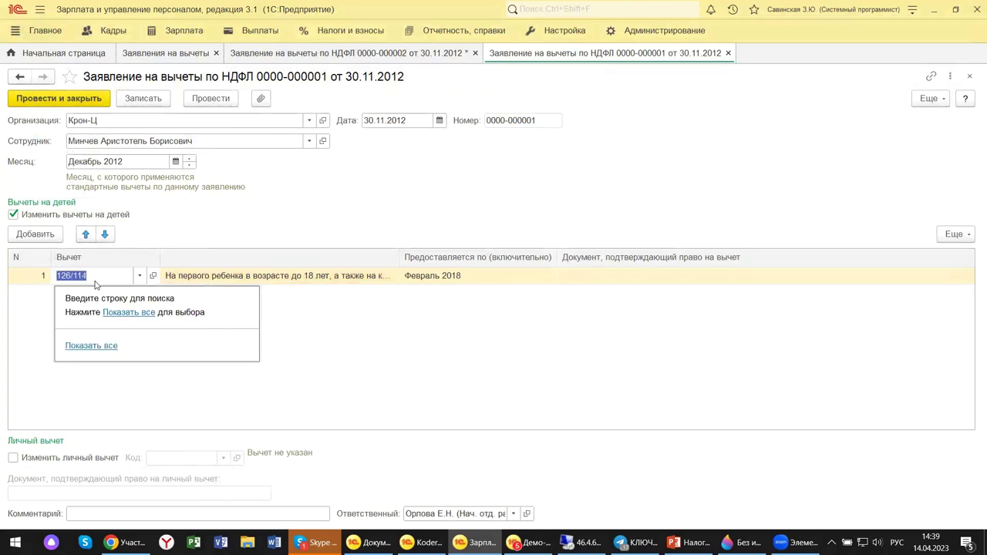
pyautogui.click(113, 313)
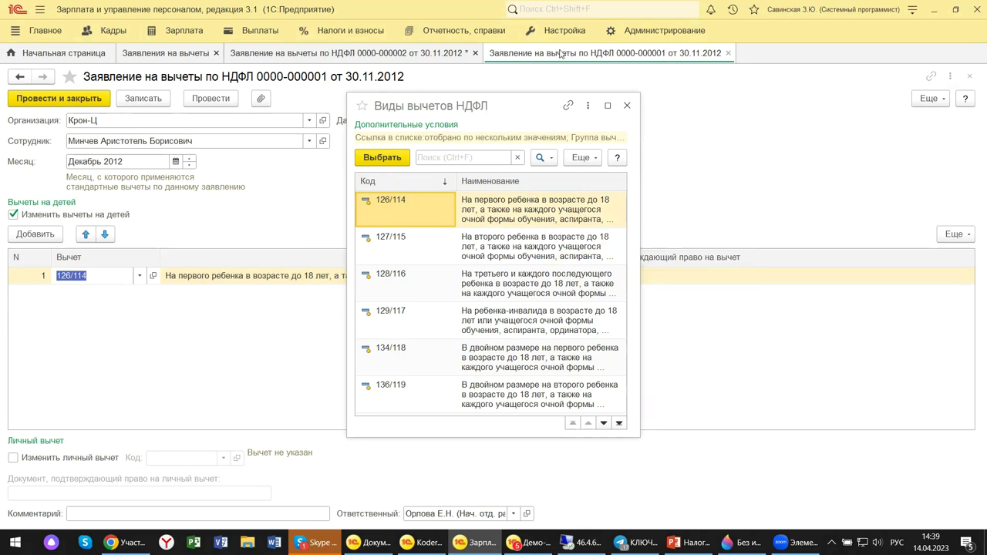
pyautogui.click(625, 108)
# Inspect the 126/114 deduction's end month and supporting document fields, and close the first application without changes
pyautogui.click(432, 276)
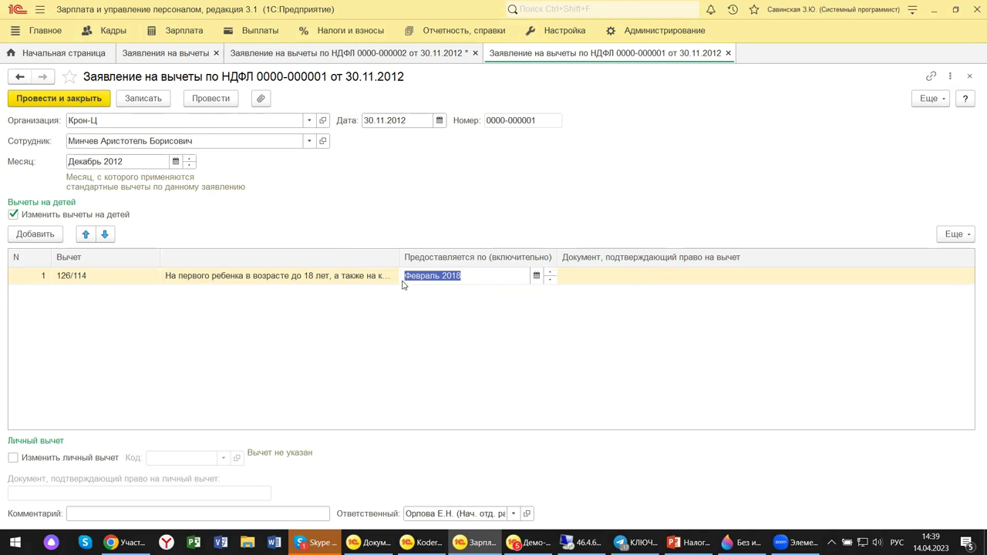
pyautogui.click(576, 278)
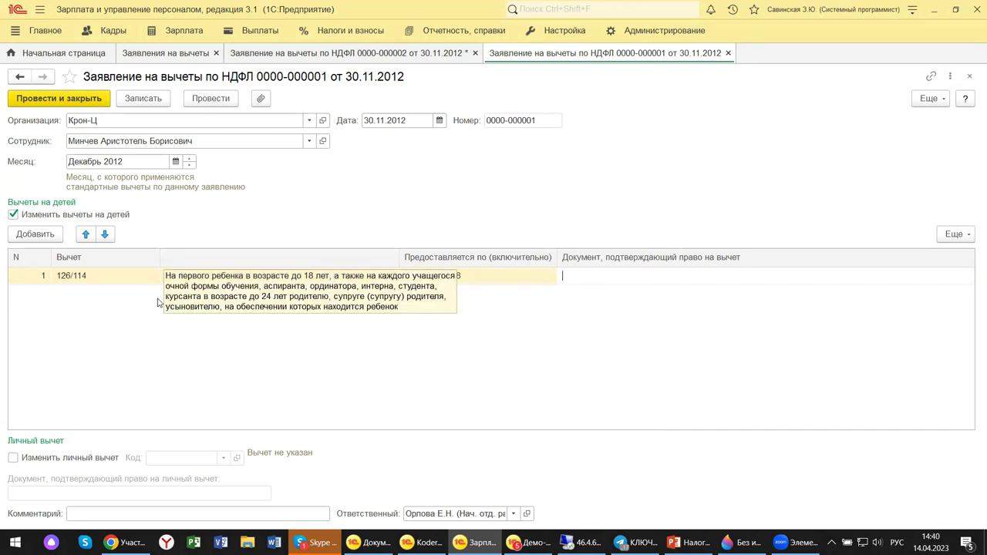
pyautogui.click(92, 327)
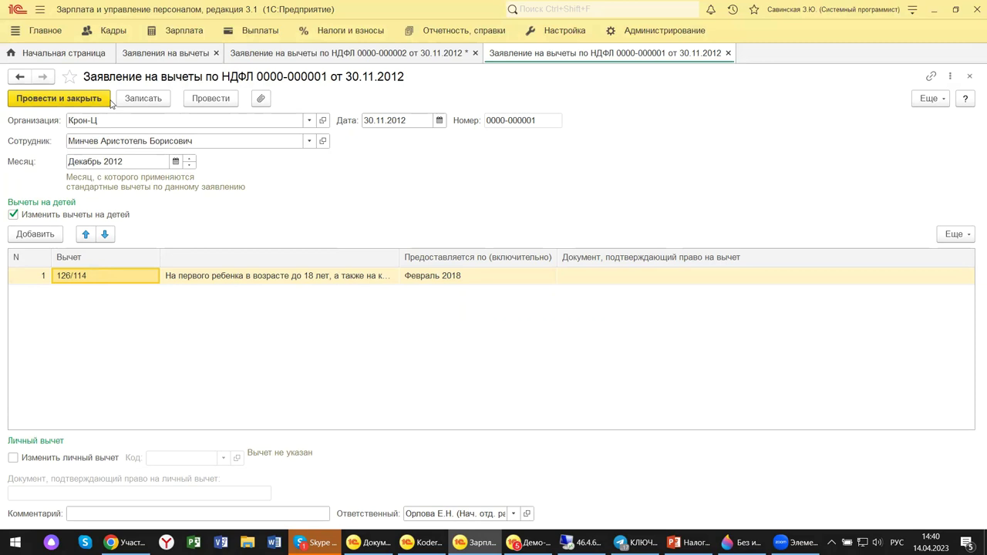
pyautogui.click(972, 76)
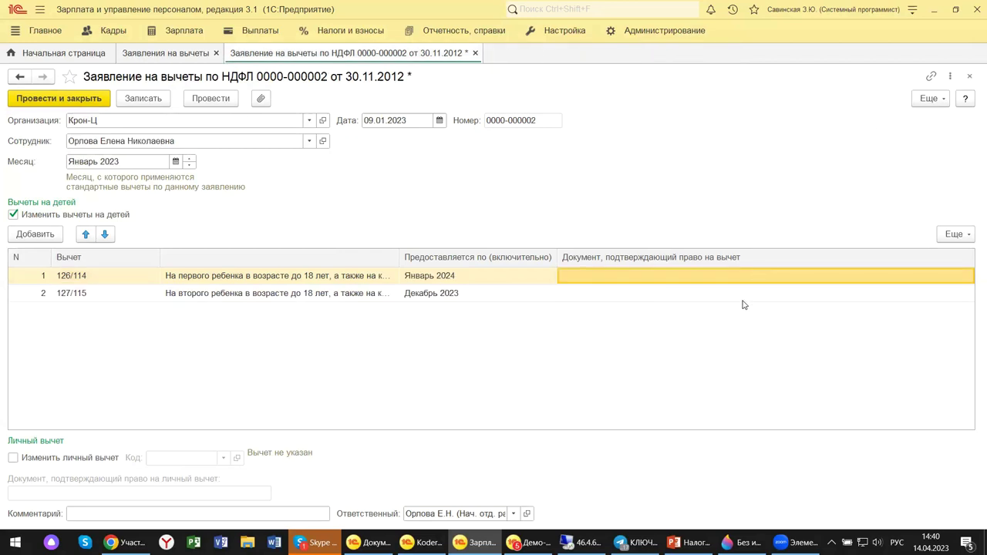
# Review the second child's deduction 127/115 in the remaining application and close it without saving the changes
pyautogui.click(186, 297)
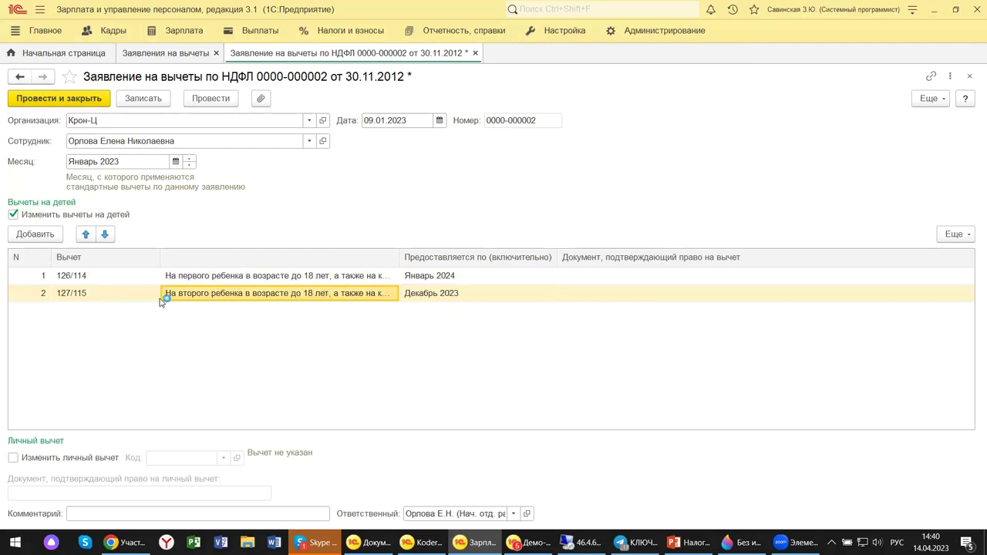
pyautogui.click(76, 296)
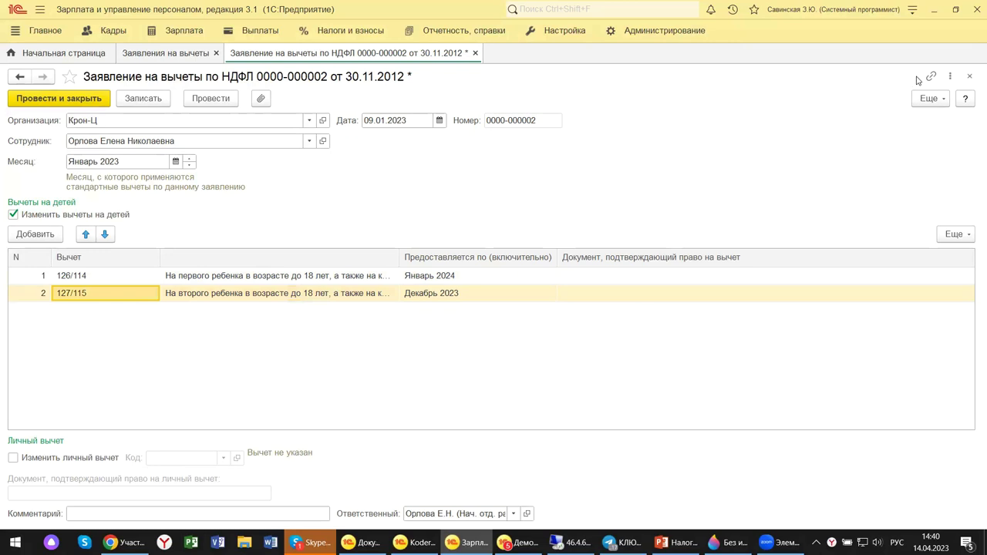
pyautogui.click(970, 78)
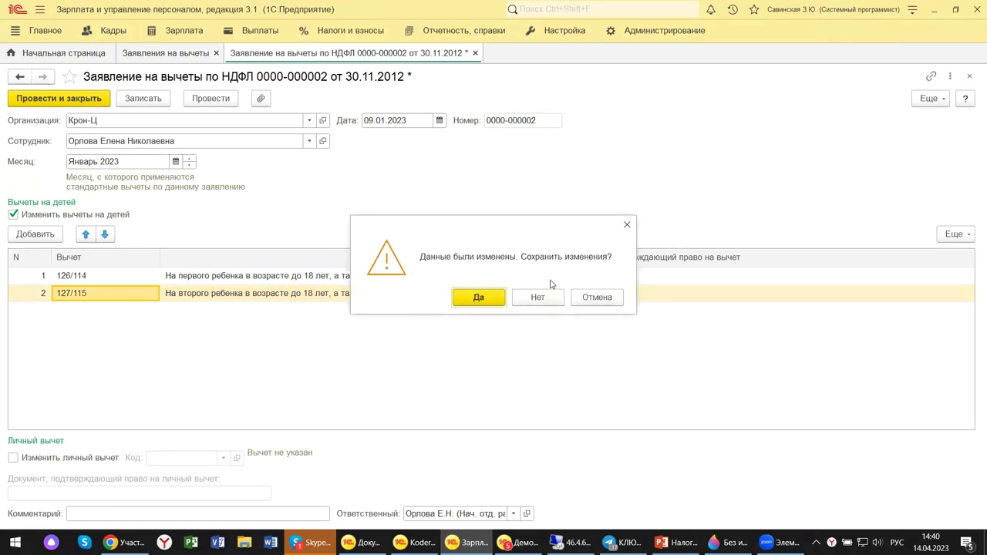
pyautogui.click(537, 296)
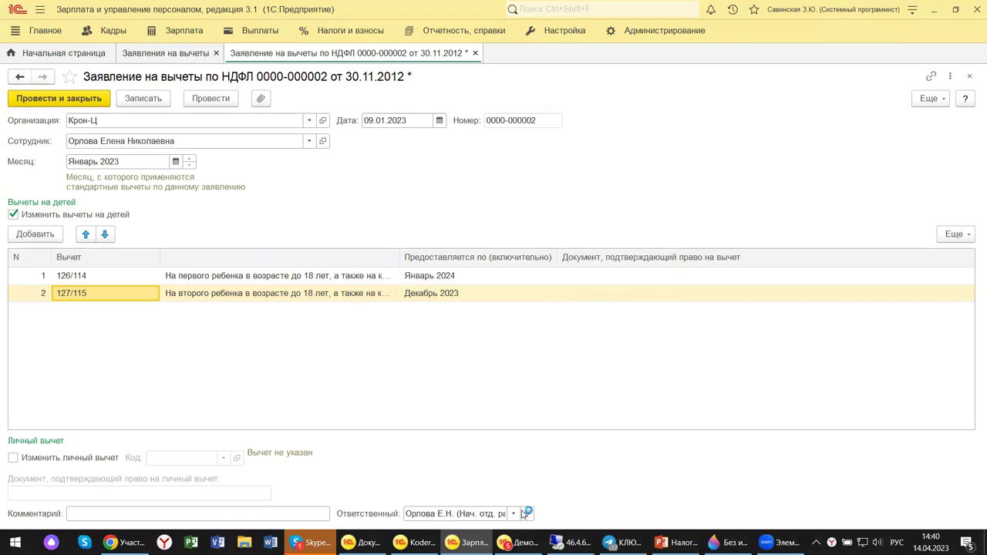
# Switch to the PowerPoint presentation and show slide 12 with the deduction application, followed by slide 13 with the 1С:ERP payroll section
pyautogui.moveTo(668, 542)
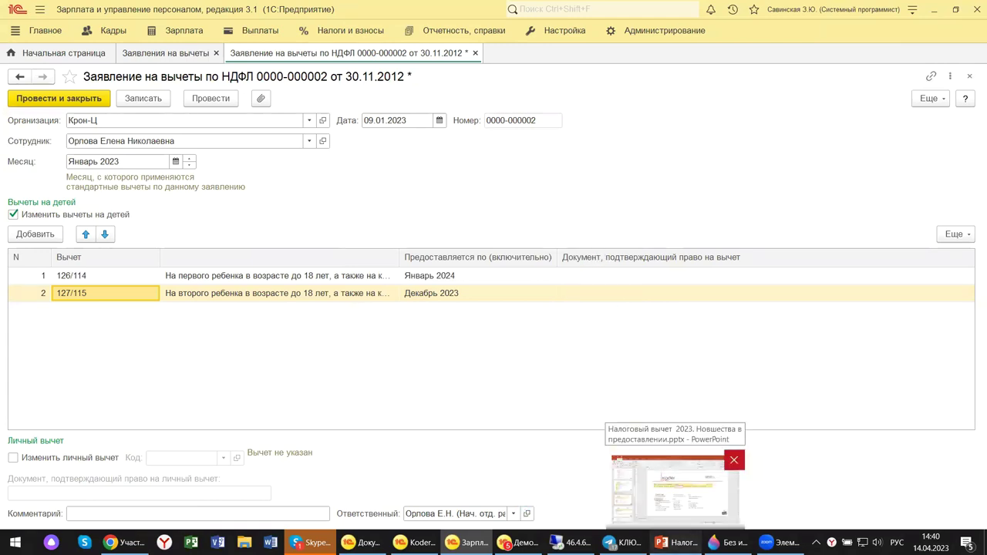
pyautogui.click(675, 488)
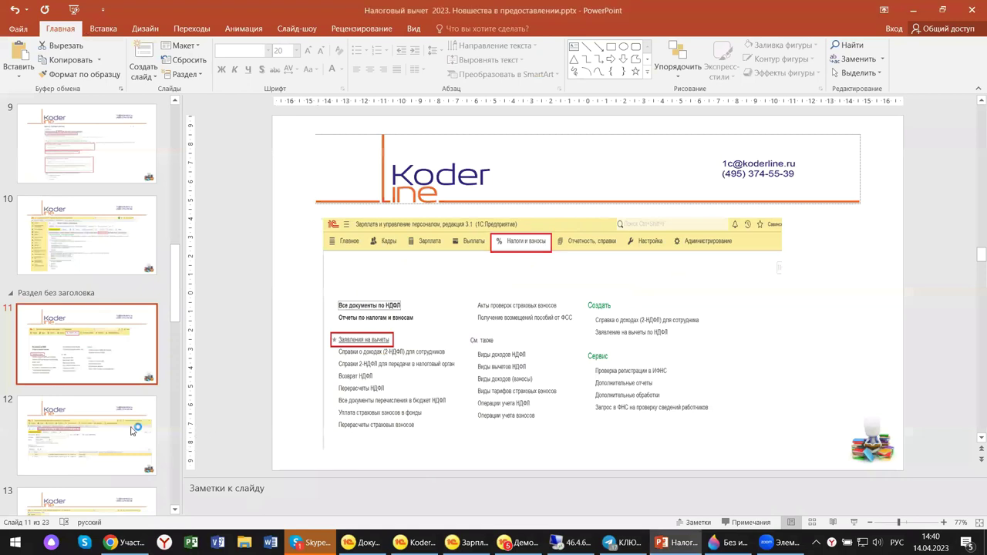
pyautogui.click(67, 440)
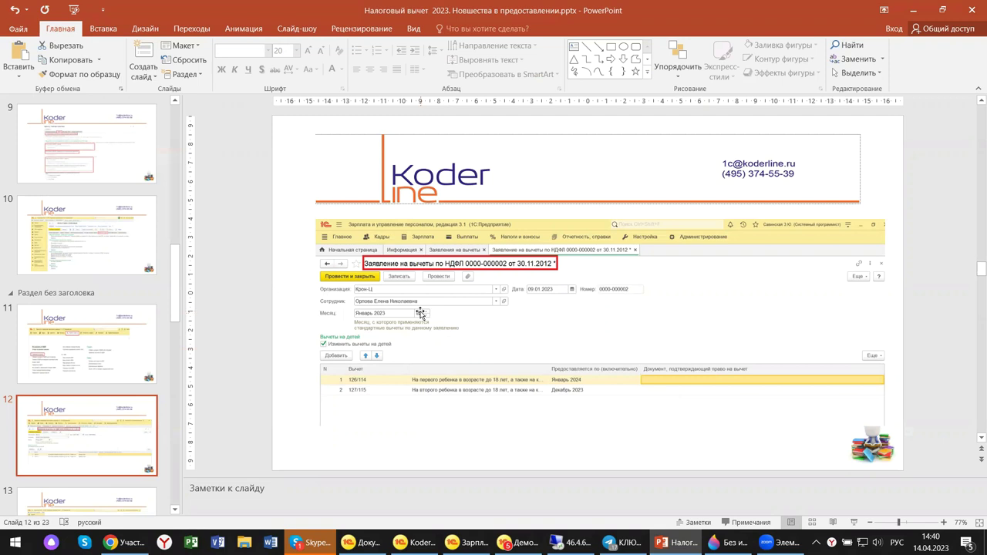
pyautogui.moveTo(176, 313); pyautogui.dragTo(171, 381)
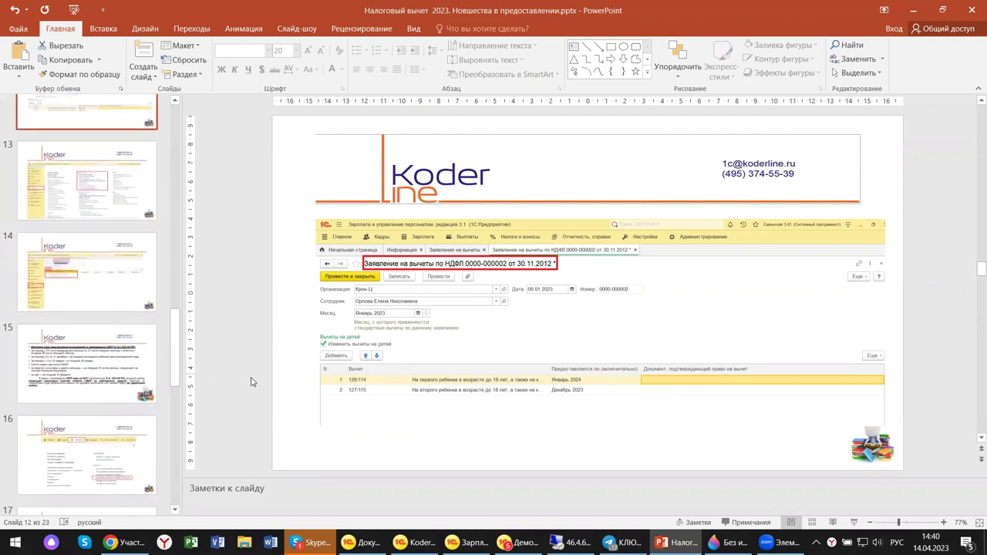
pyautogui.click(63, 202)
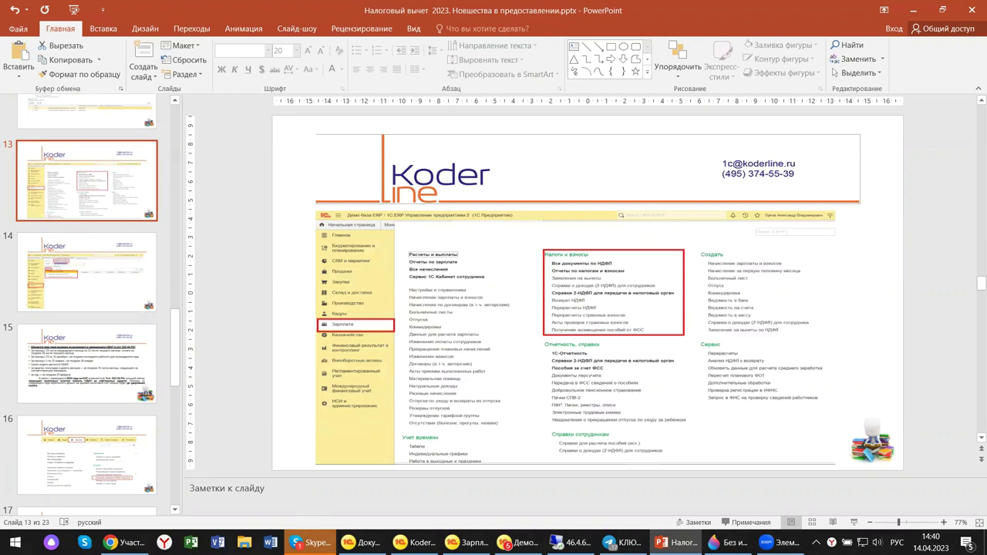
# Switch to the 1С:ERP demo base and display the commands of the Зарплата section
pyautogui.moveTo(312, 542)
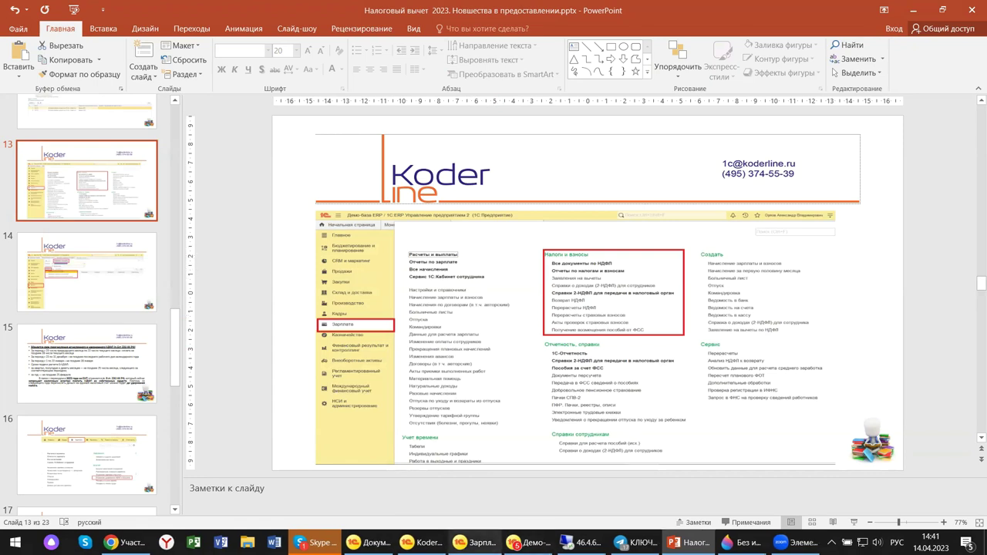
pyautogui.hotkey('alt', 'Tab')
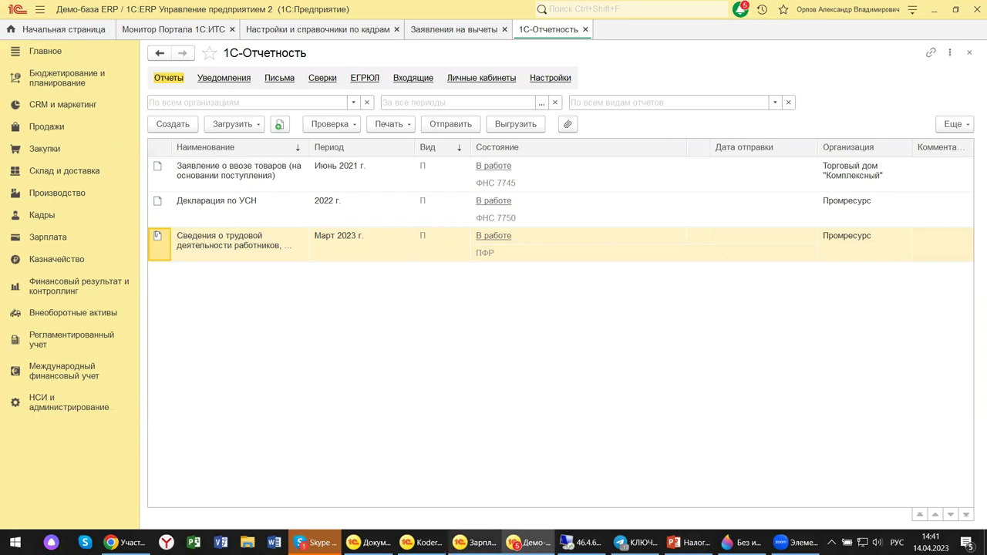
pyautogui.click(689, 542)
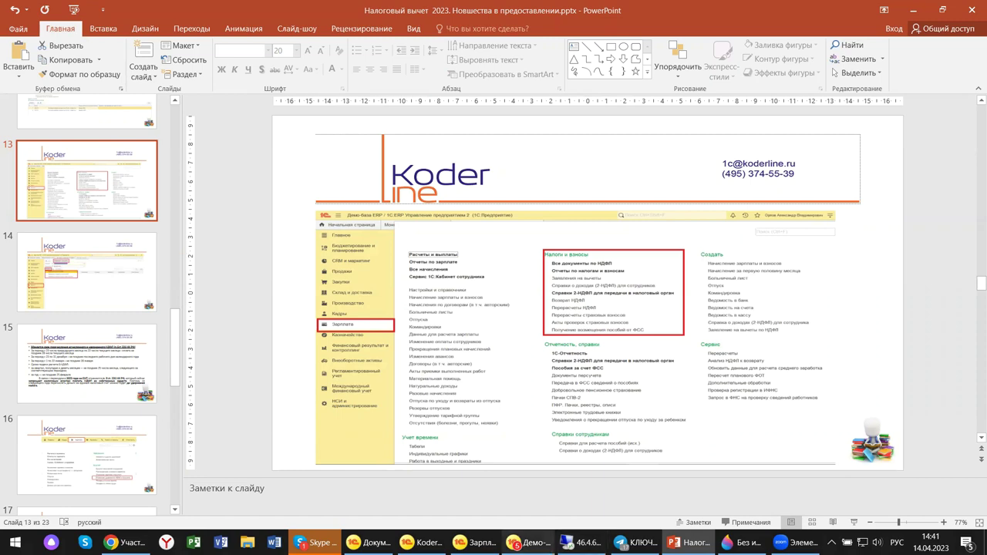
pyautogui.click(530, 543)
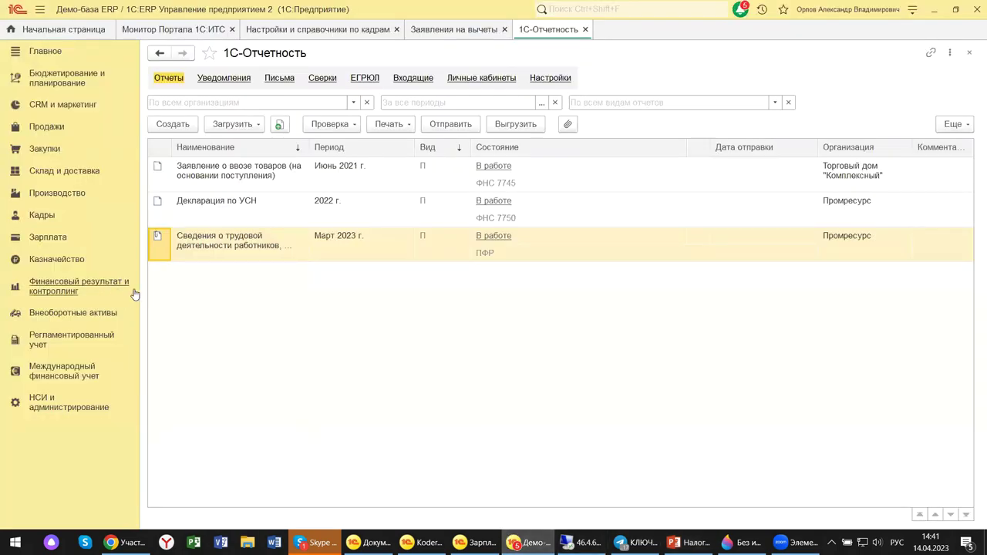
pyautogui.click(47, 240)
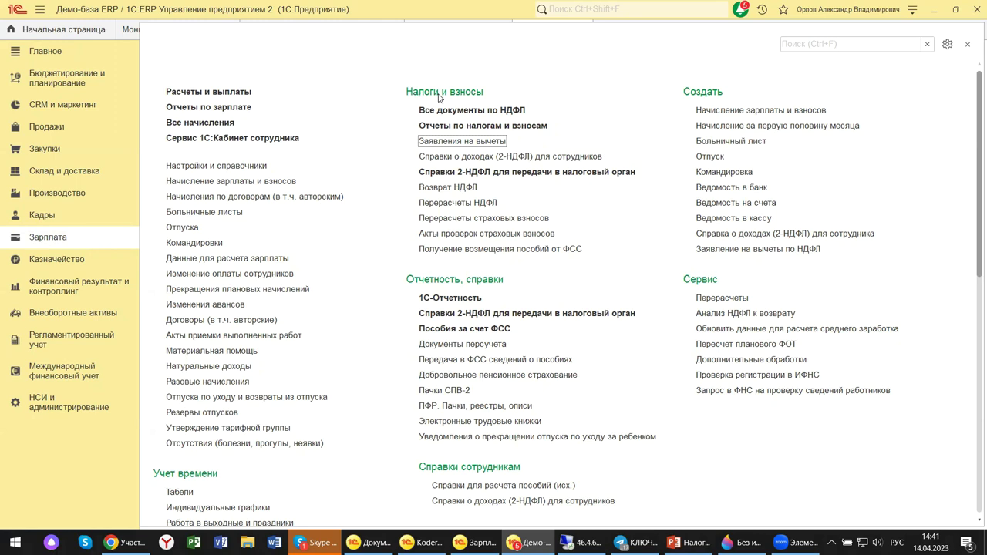
# Open the Заявления на вычеты list and start creating a Заявление на вычеты по НДФЛ
pyautogui.click(452, 144)
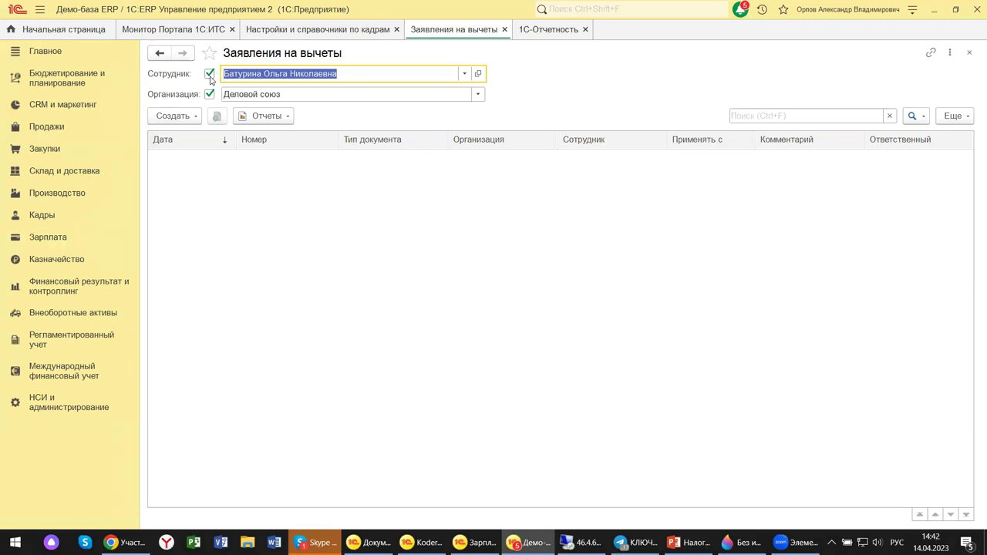
pyautogui.click(197, 116)
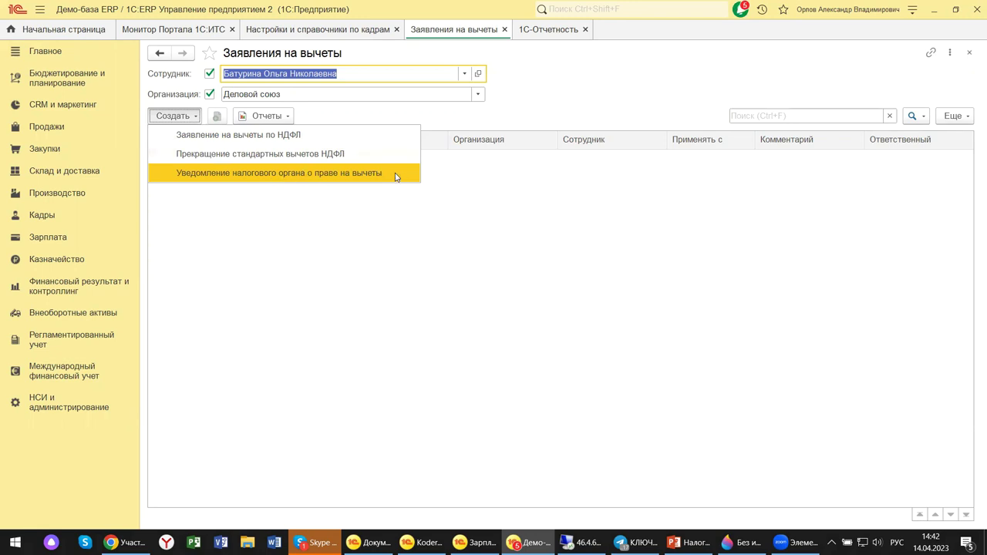
pyautogui.click(213, 135)
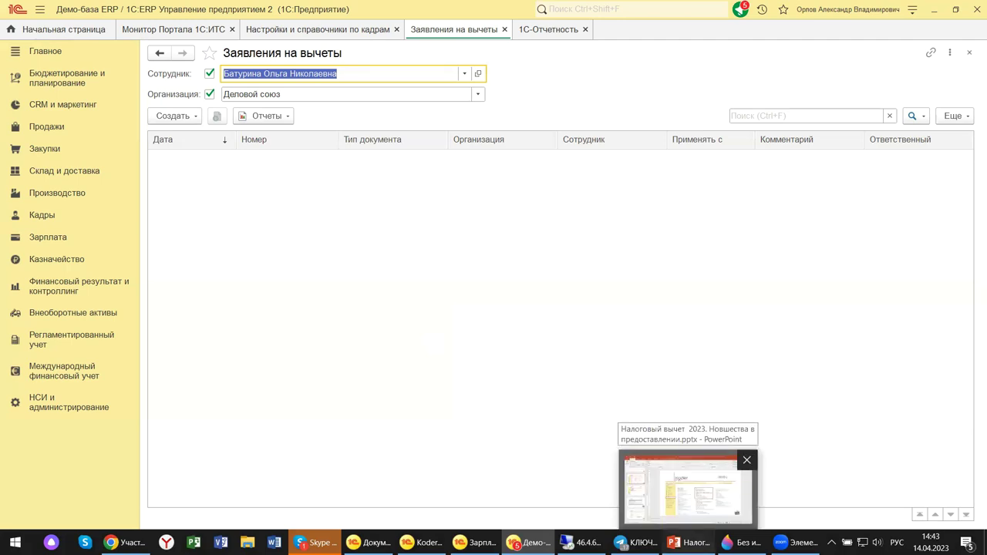
# Switch to the PowerPoint presentation and show slide 15 on the changed НДФЛ payment deadlines
pyautogui.click(689, 542)
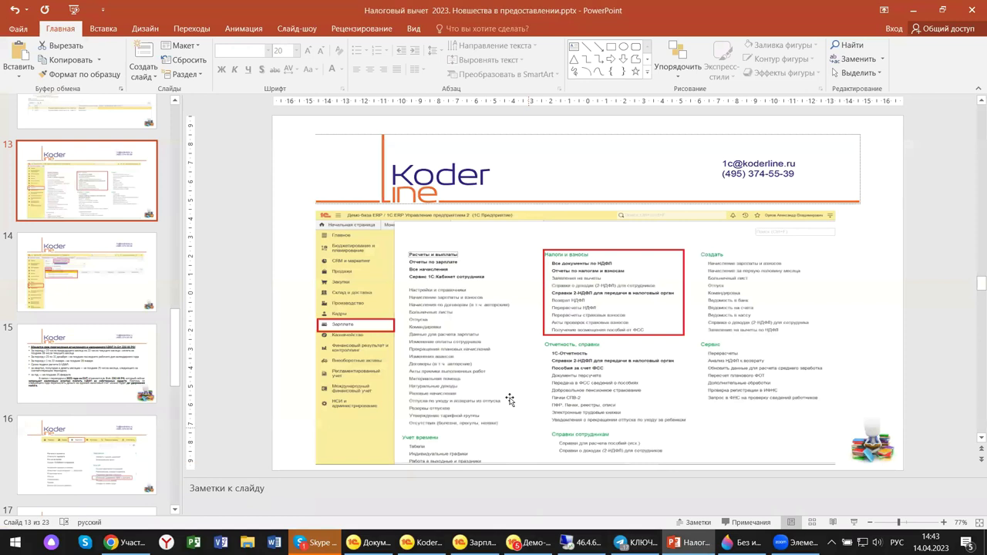
pyautogui.click(90, 368)
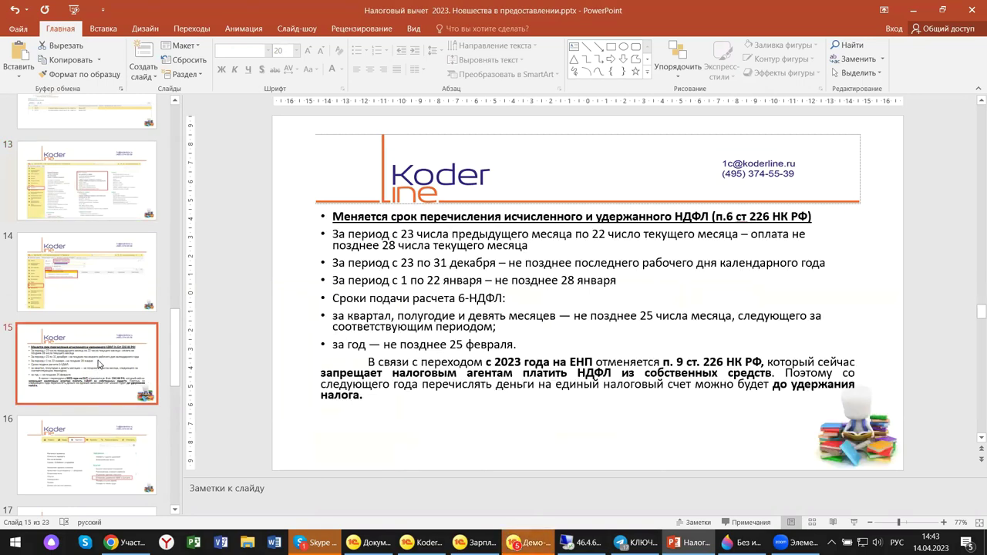
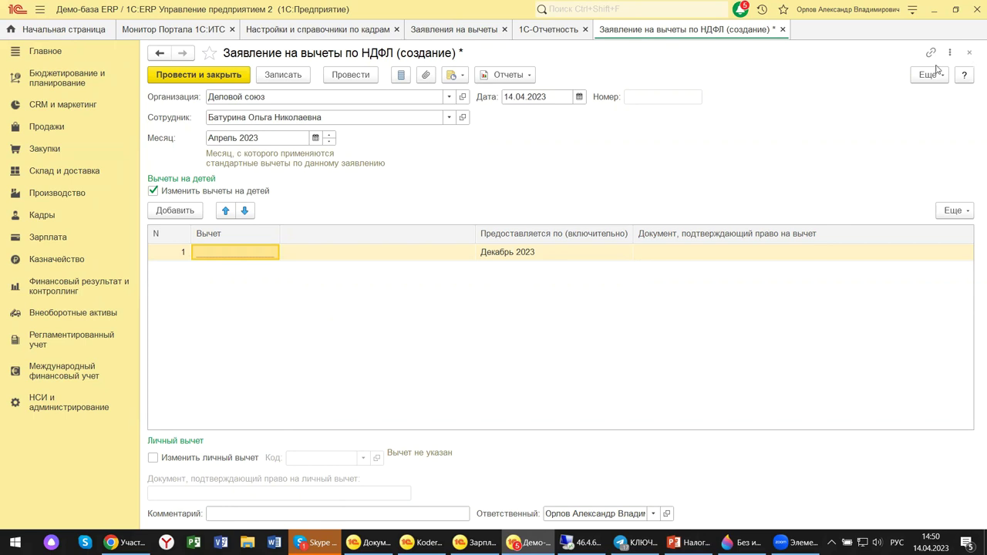
# Close the new НДФЛ deduction application without saving it, and close the Заявления на вычеты list
pyautogui.click(552, 306)
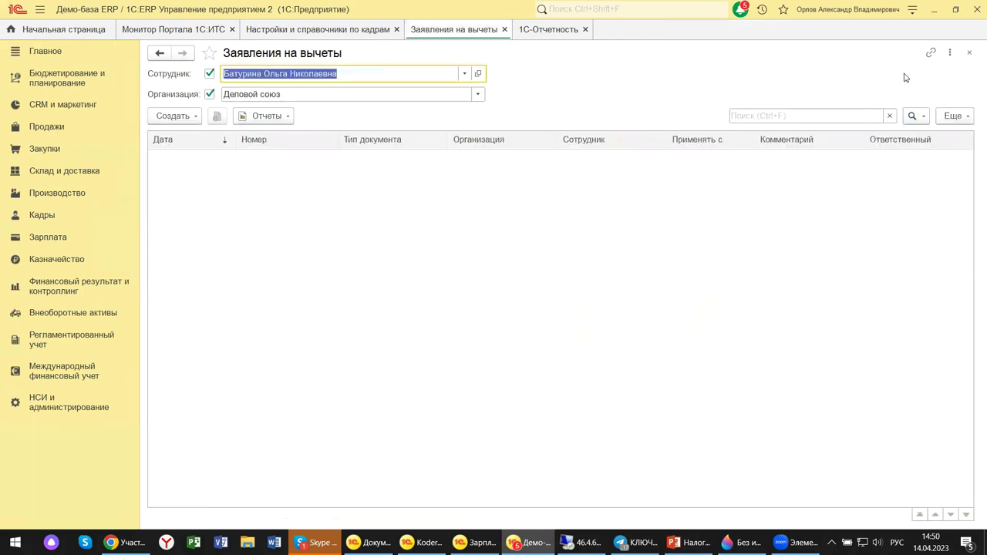
pyautogui.click(971, 54)
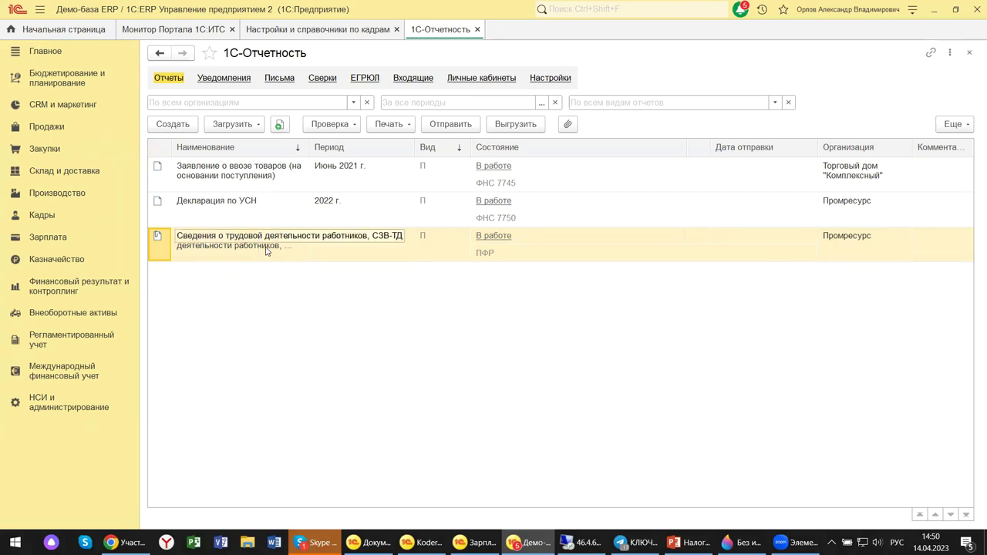
# Open the Электронные трудовые книжки journal from the Кадры section and turn off its organization filter
pyautogui.click(42, 216)
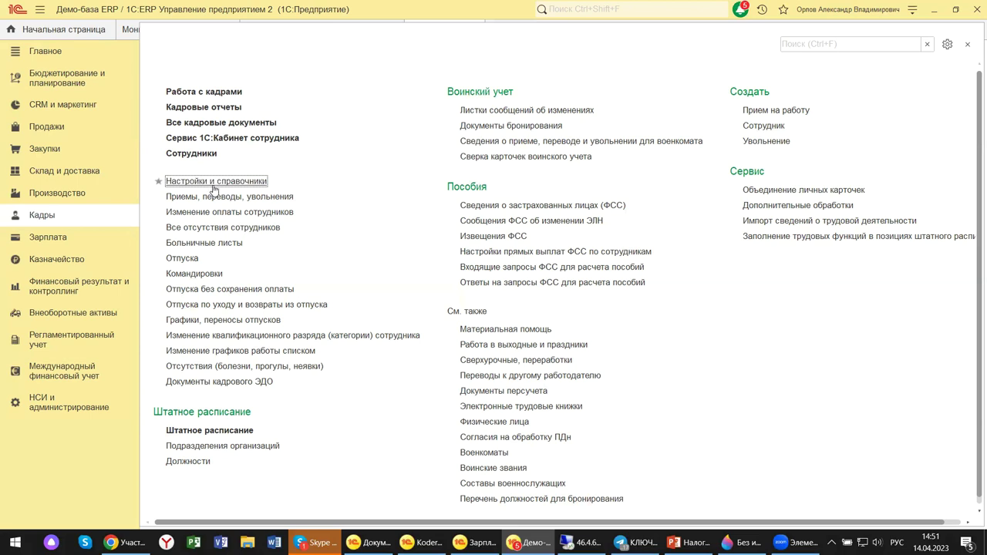
pyautogui.click(51, 220)
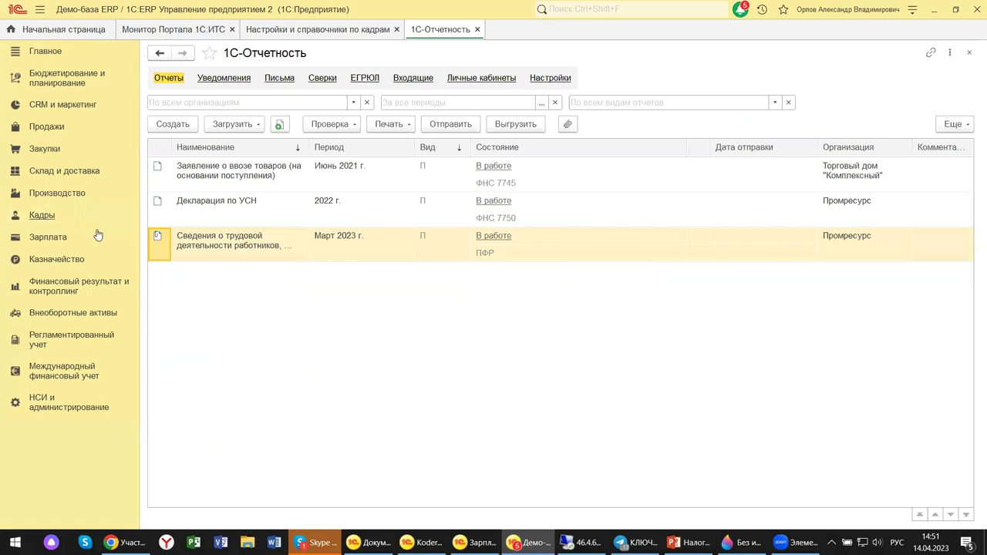
pyautogui.click(43, 218)
pyautogui.click(487, 409)
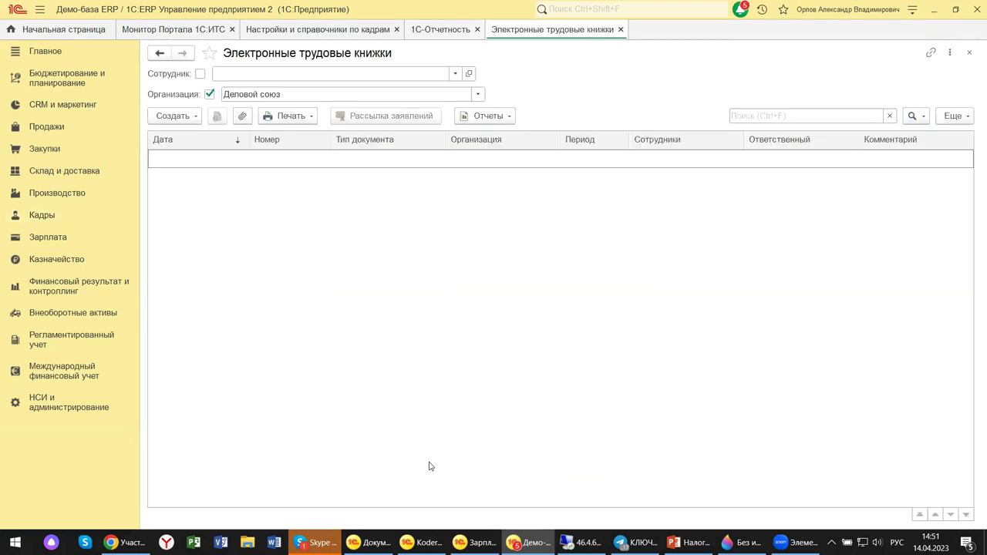
pyautogui.click(209, 94)
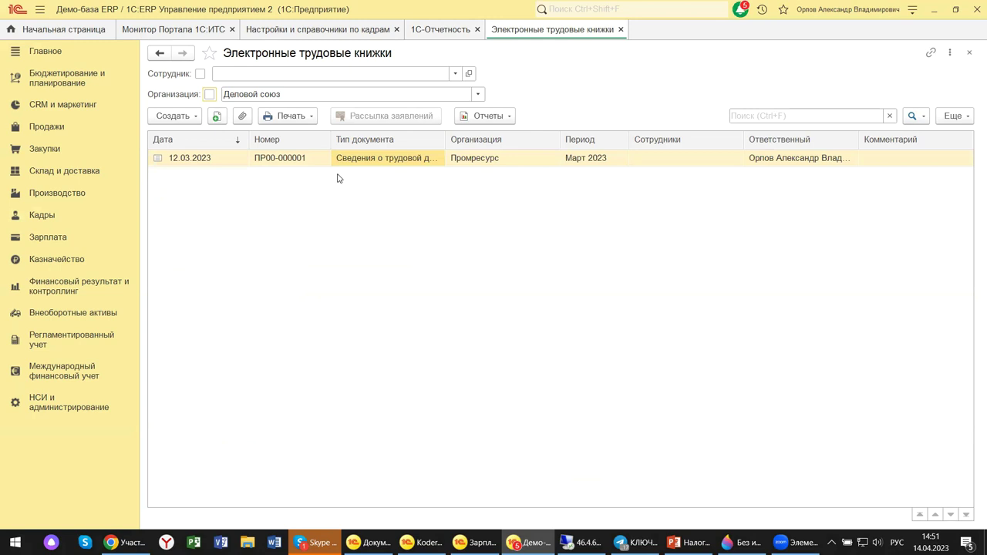
# Open the Промресурс СЗВ-ТД document and try to generate its СЗВ-ТД printed form, cancelling the repeated attempt
pyautogui.click(462, 158)
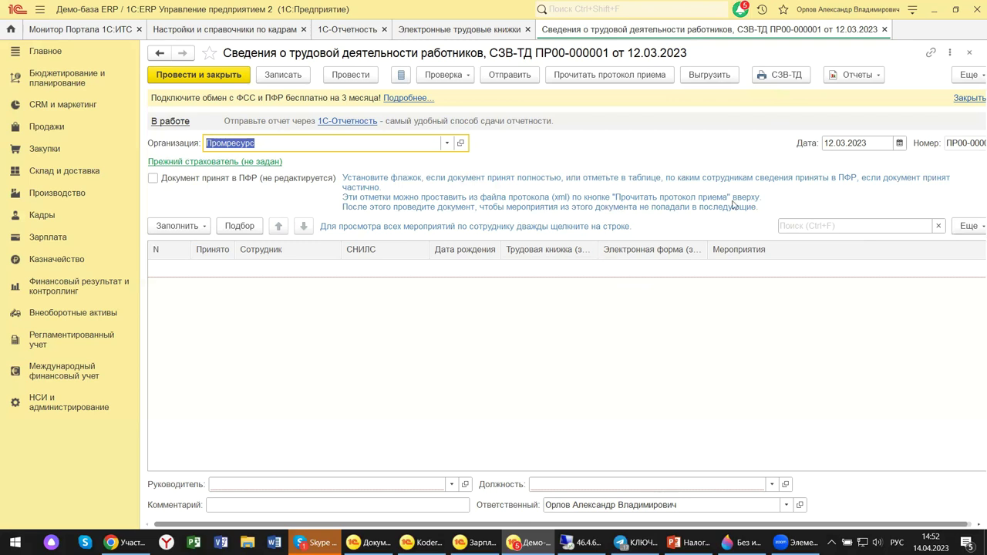
pyautogui.click(779, 75)
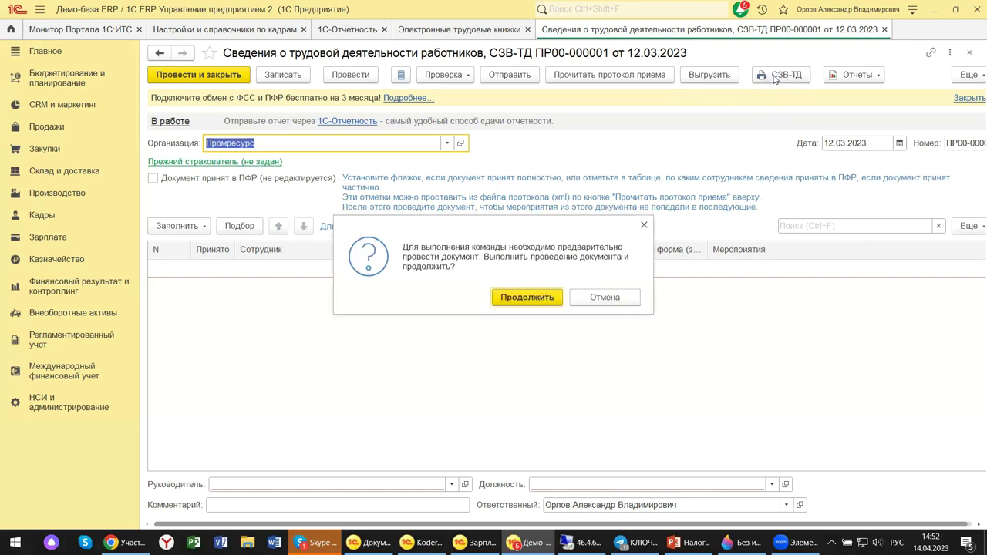
pyautogui.click(541, 303)
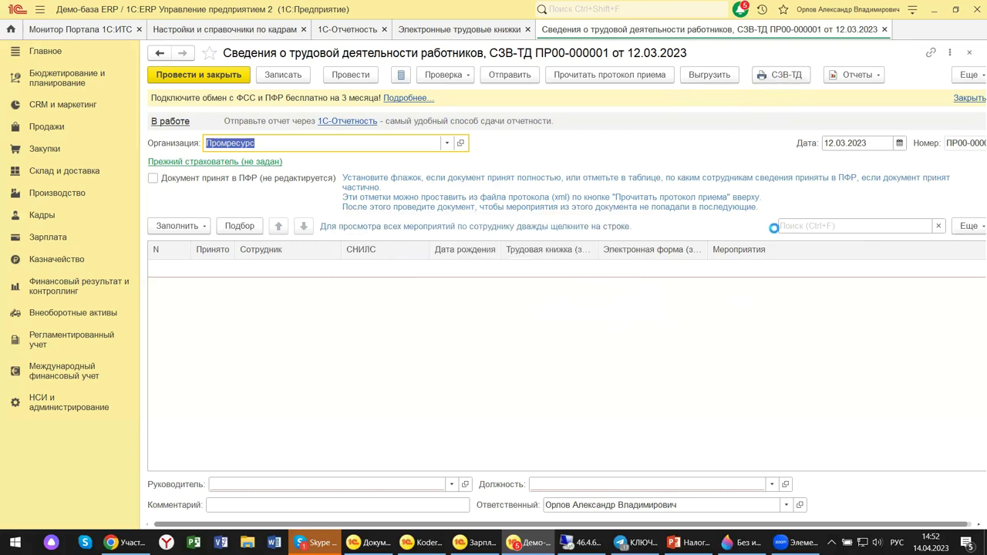
pyautogui.click(779, 77)
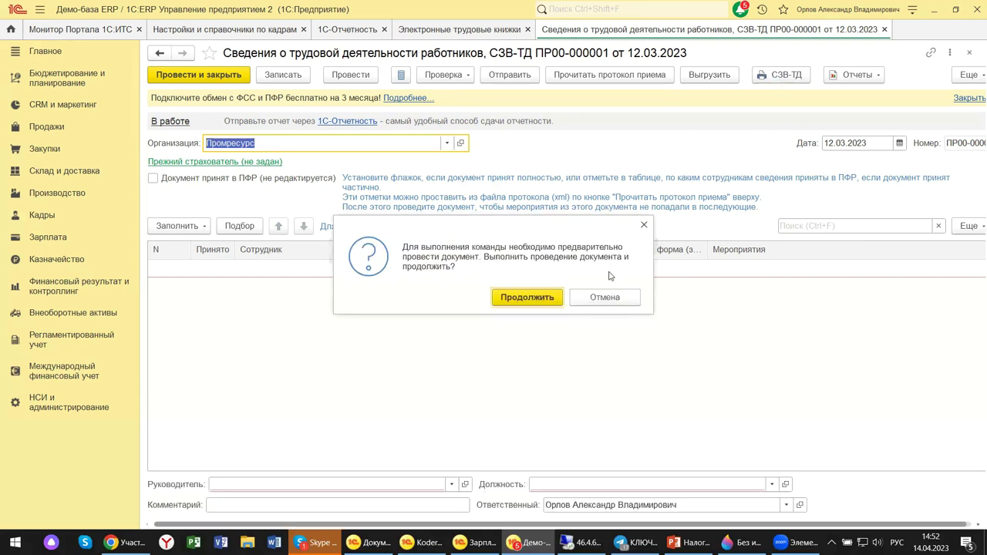
pyautogui.click(605, 299)
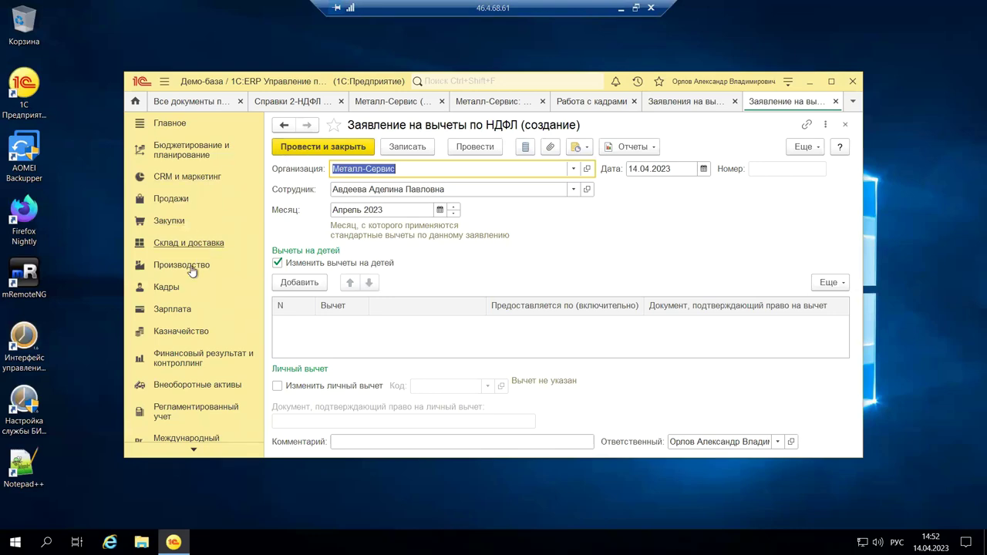
# In the remote 1С:ERP base, open the Электронные трудовые книжки journal, check its print options, and return to the local demo base
pyautogui.click(174, 288)
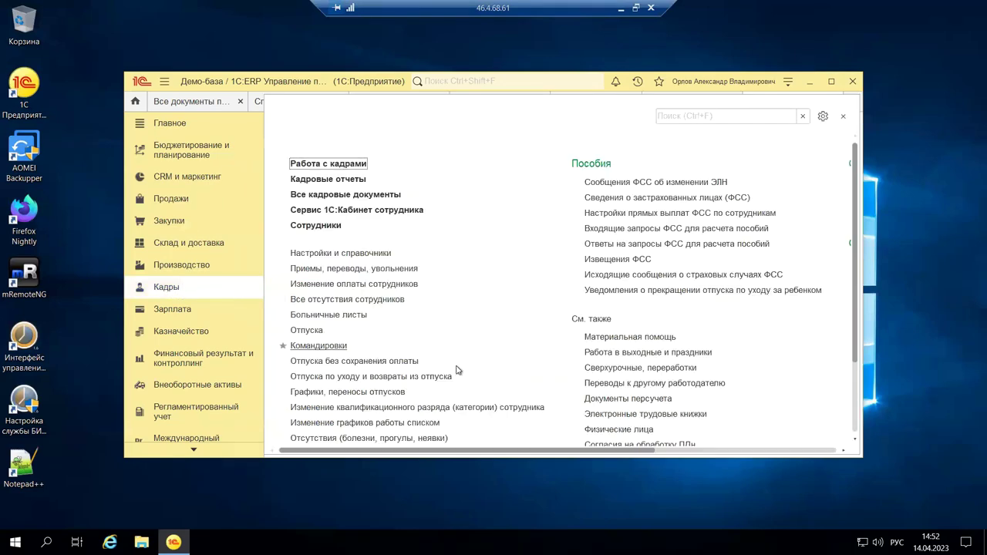
pyautogui.click(595, 414)
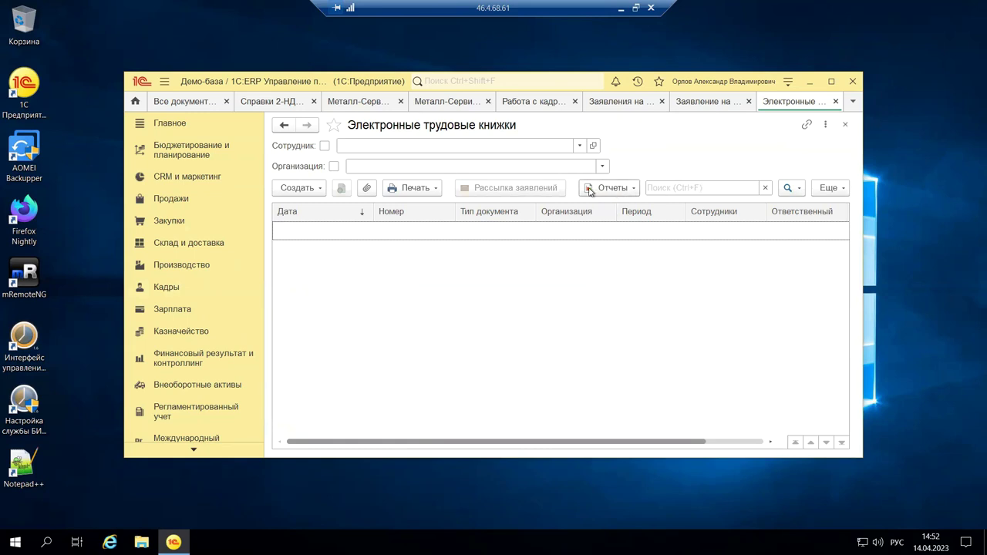
pyautogui.click(420, 191)
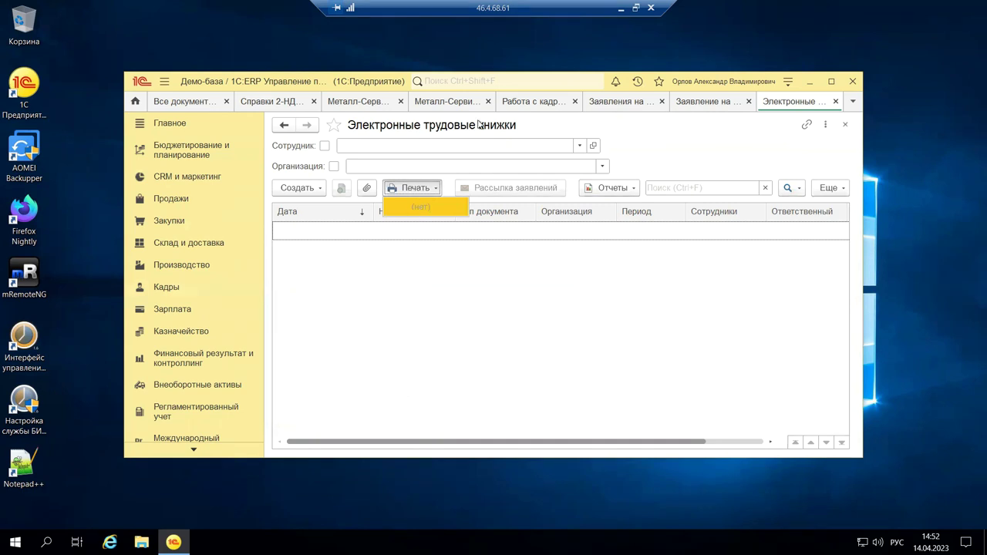
pyautogui.click(622, 9)
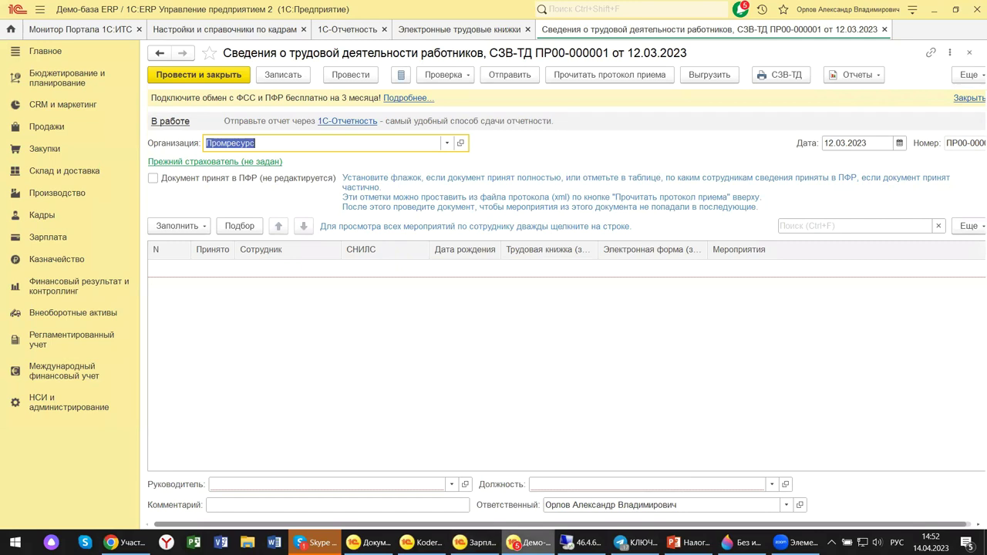
# Open the О программе information for the 1С:ERP demo base to check the platform and configuration versions
pyautogui.moveTo(455, 542)
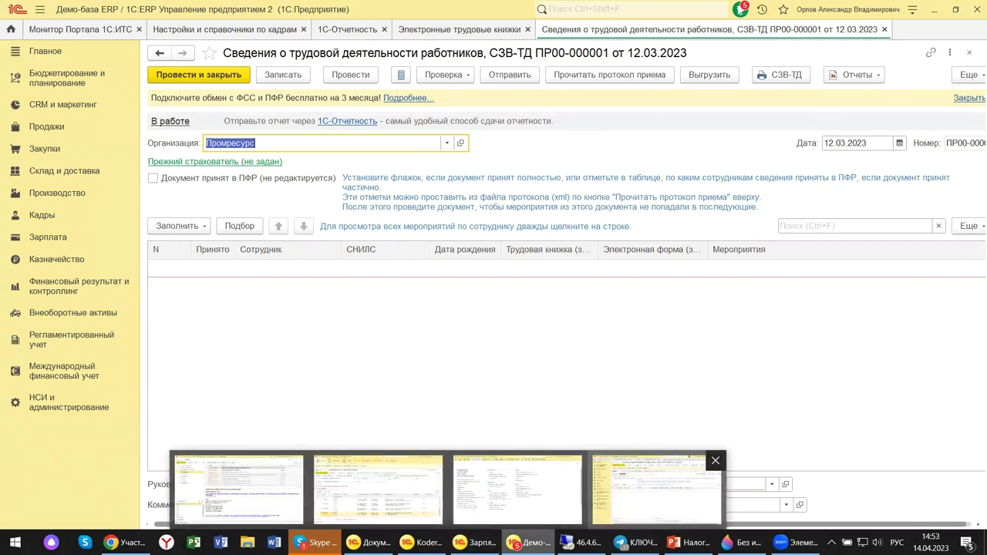
pyautogui.moveTo(576, 538)
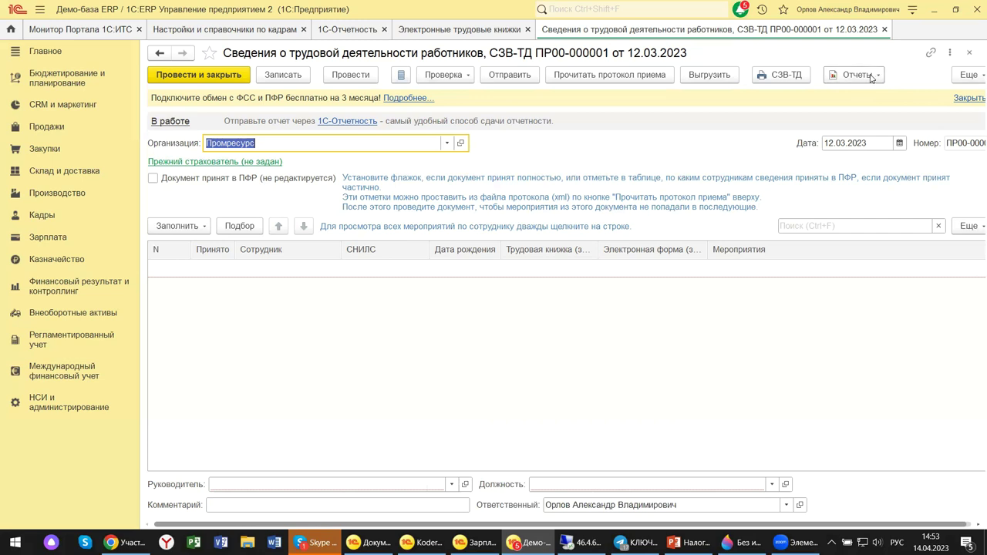
pyautogui.click(913, 9)
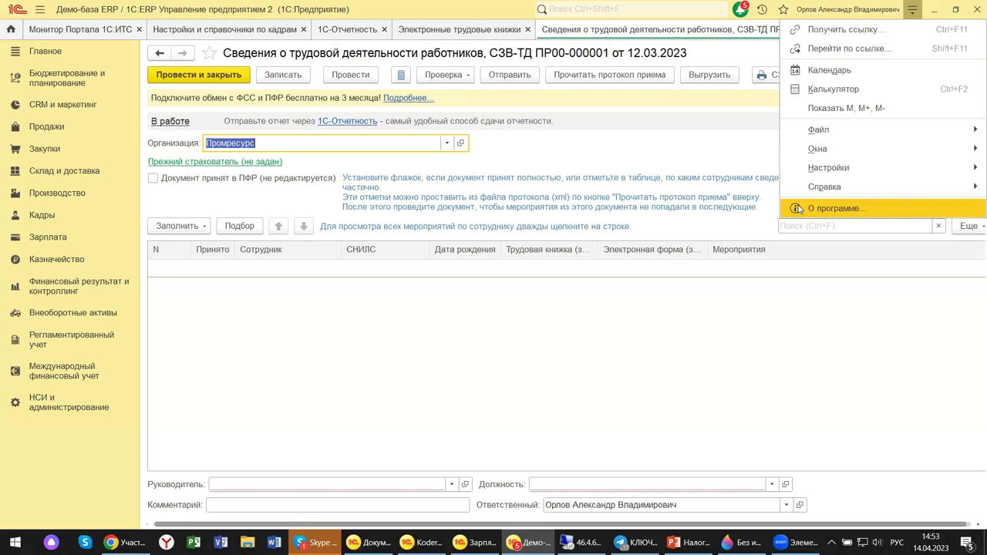
pyautogui.click(826, 210)
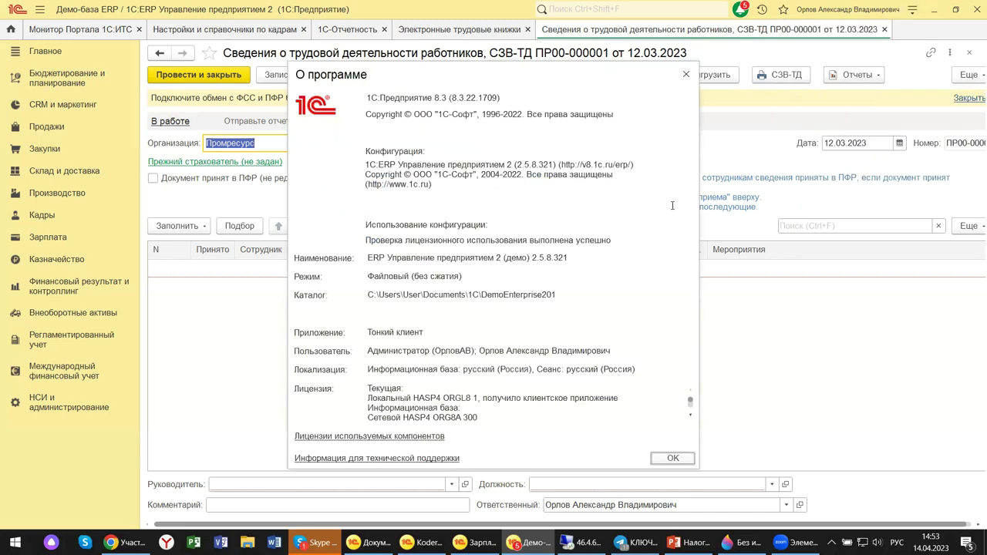
# Highlight the platform version and the configuration details in the О программе window, and close the window
pyautogui.moveTo(366, 99); pyautogui.dragTo(500, 101)
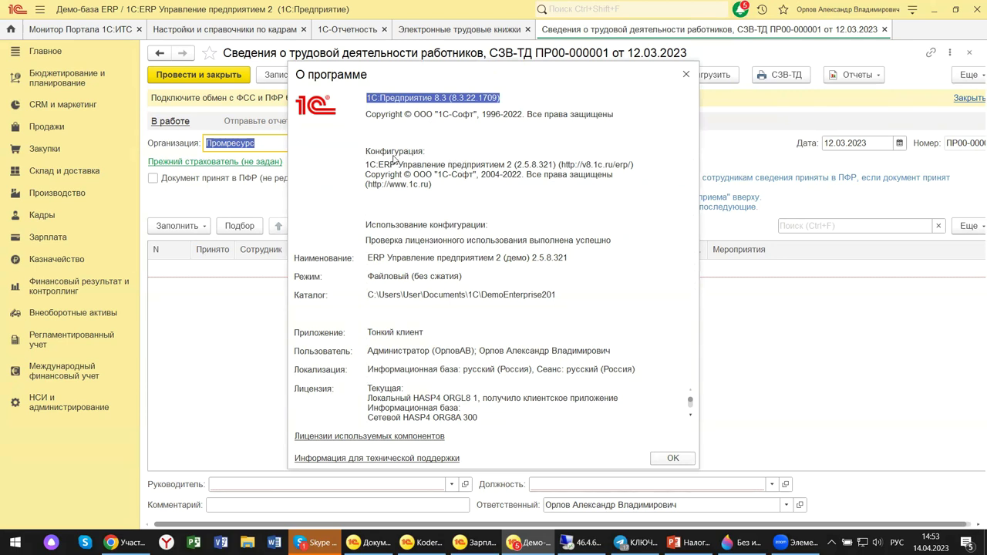
pyautogui.tripleClick(414, 176)
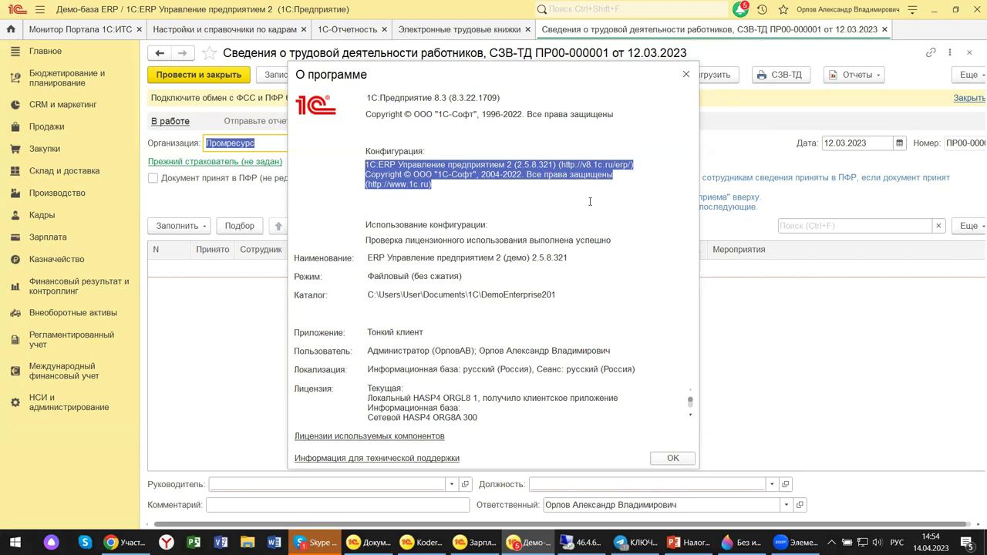
pyautogui.click(591, 187)
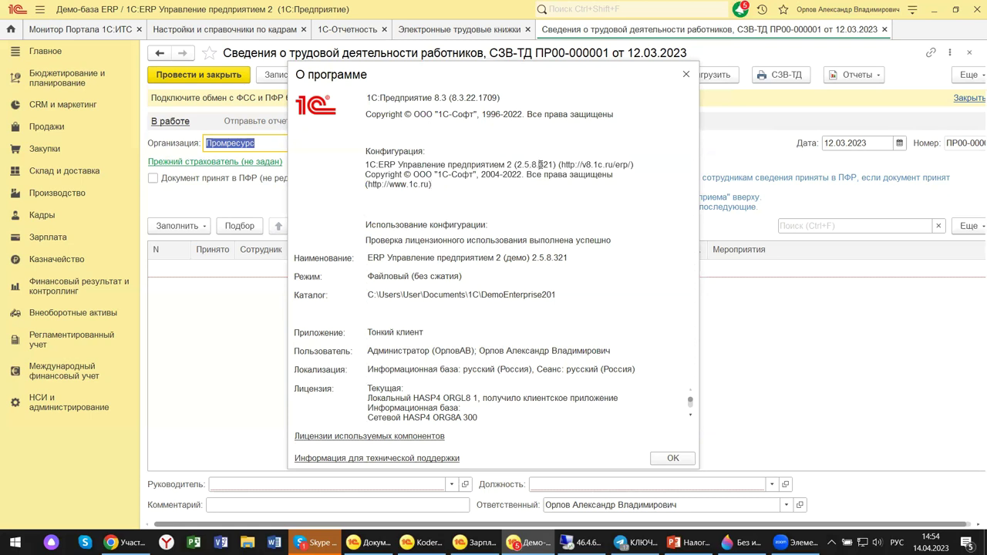
pyautogui.click(539, 166)
pyautogui.click(684, 74)
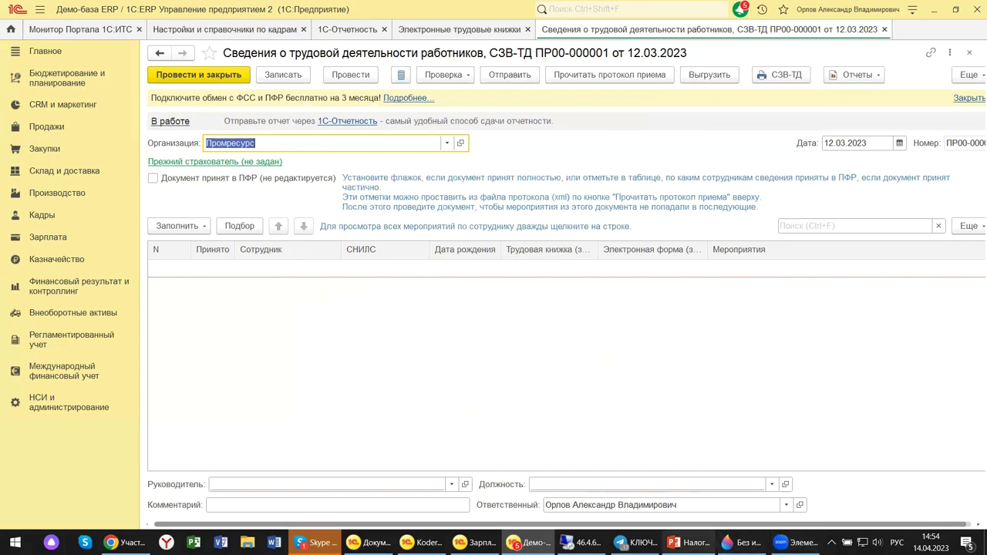
# Switch to the PowerPoint presentation about the 2023 tax deduction and look through the slide thumbnails after slide 18
pyautogui.moveTo(689, 542)
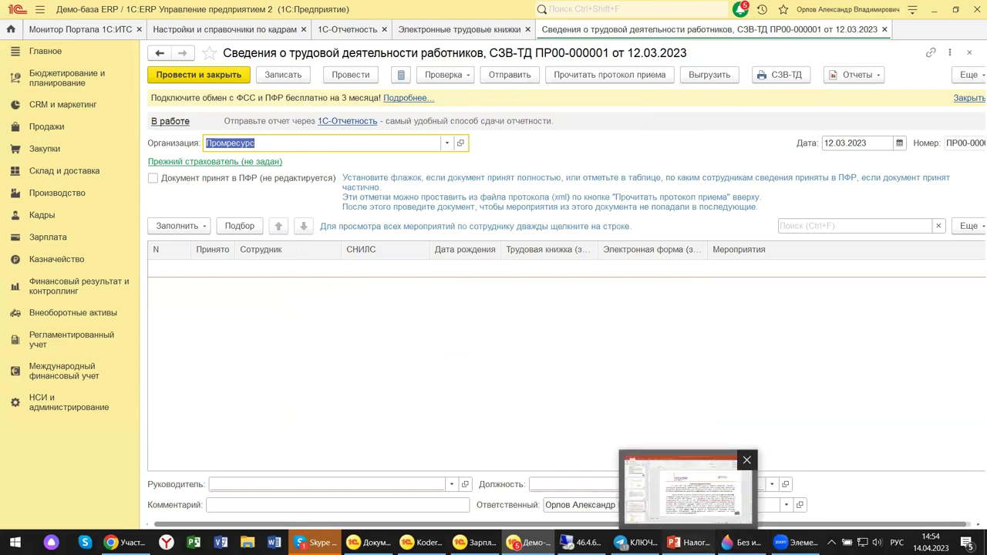
pyautogui.click(689, 542)
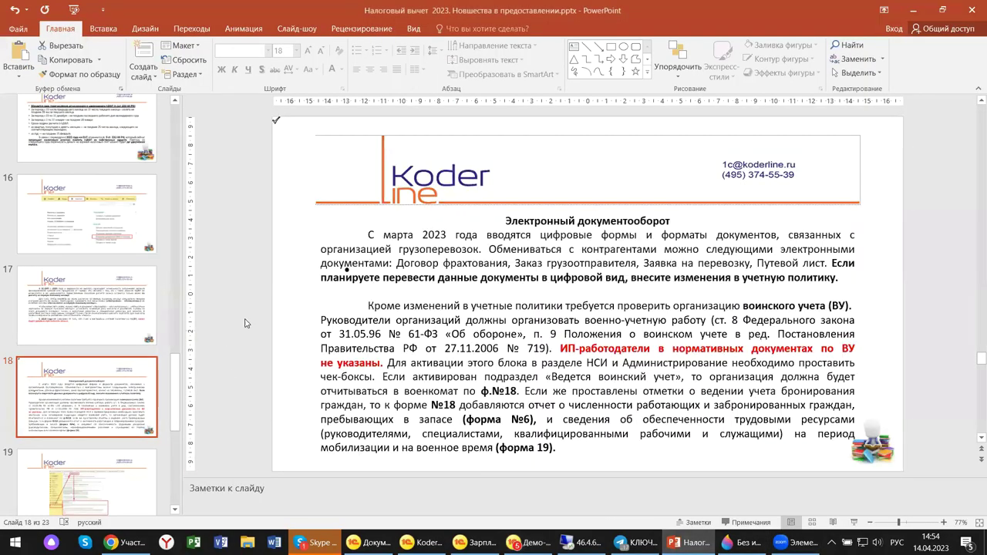
pyautogui.scroll(-5, 112, 369)
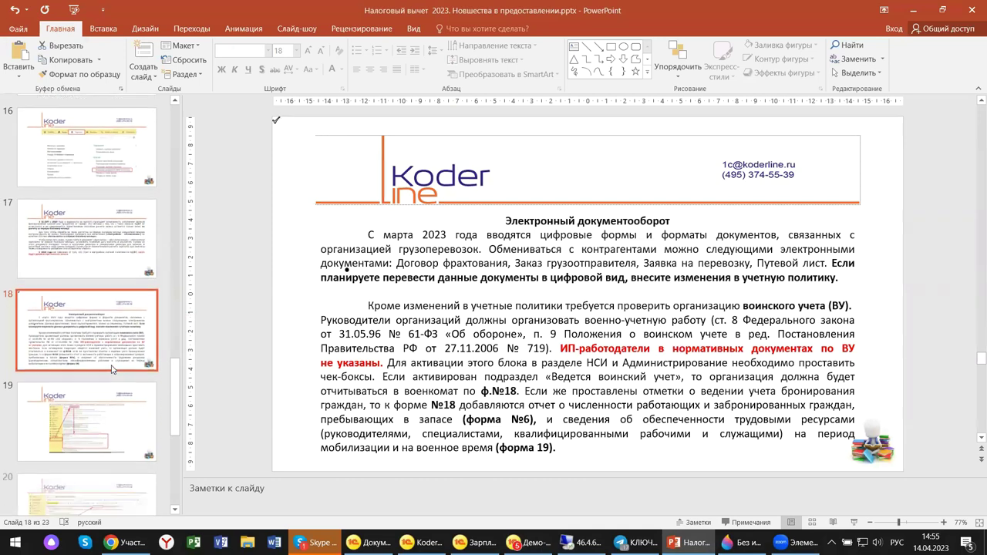